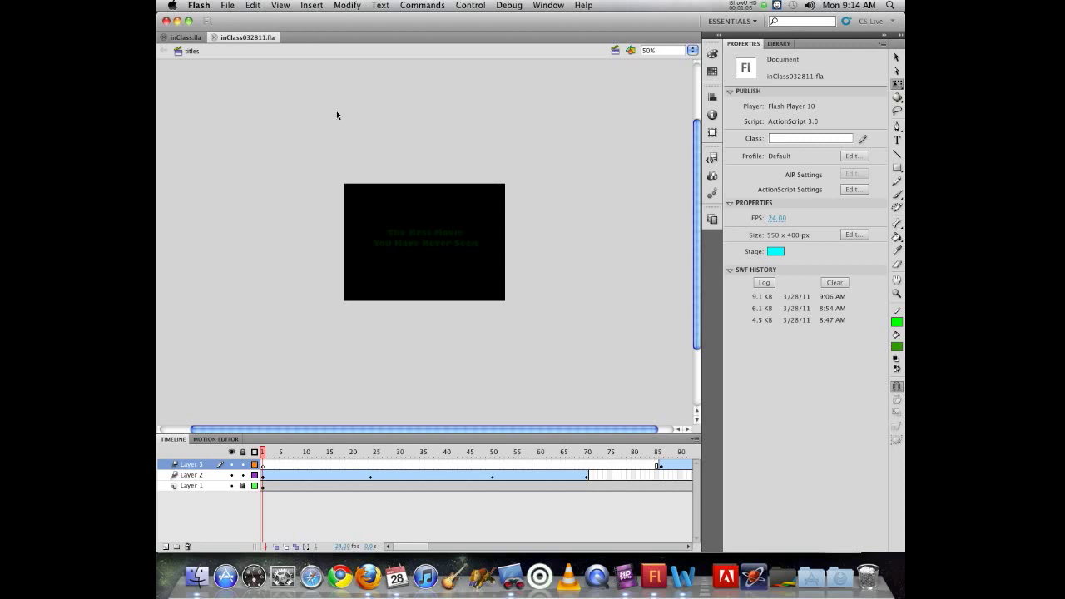
# Create a new ActionScript 3.0 document and save it to the Desktop as inClassComposite.fla.
pyautogui.press('super+n')
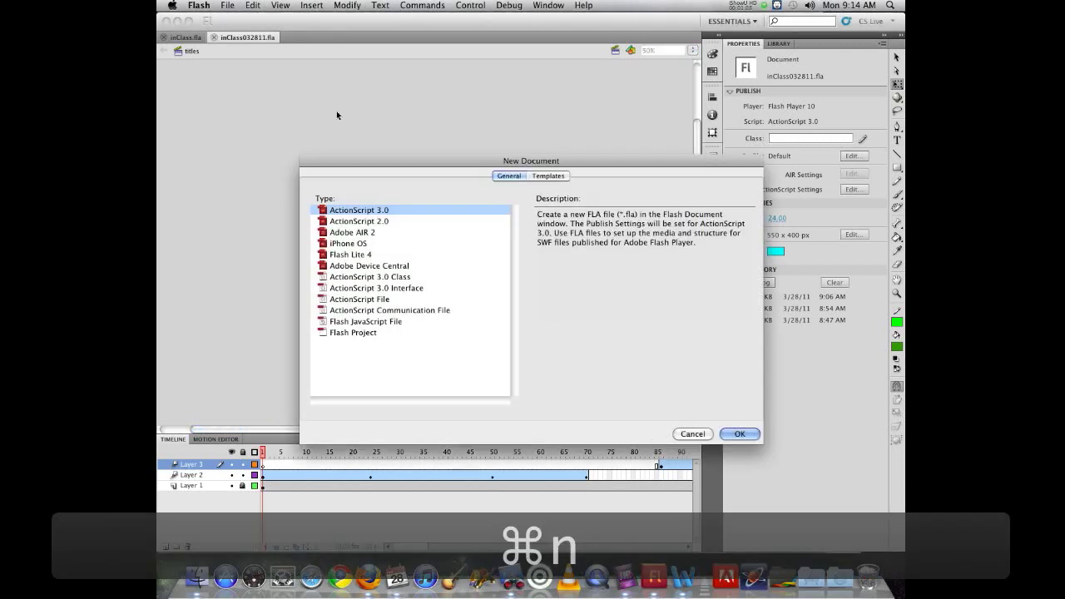
pyautogui.press('Return')
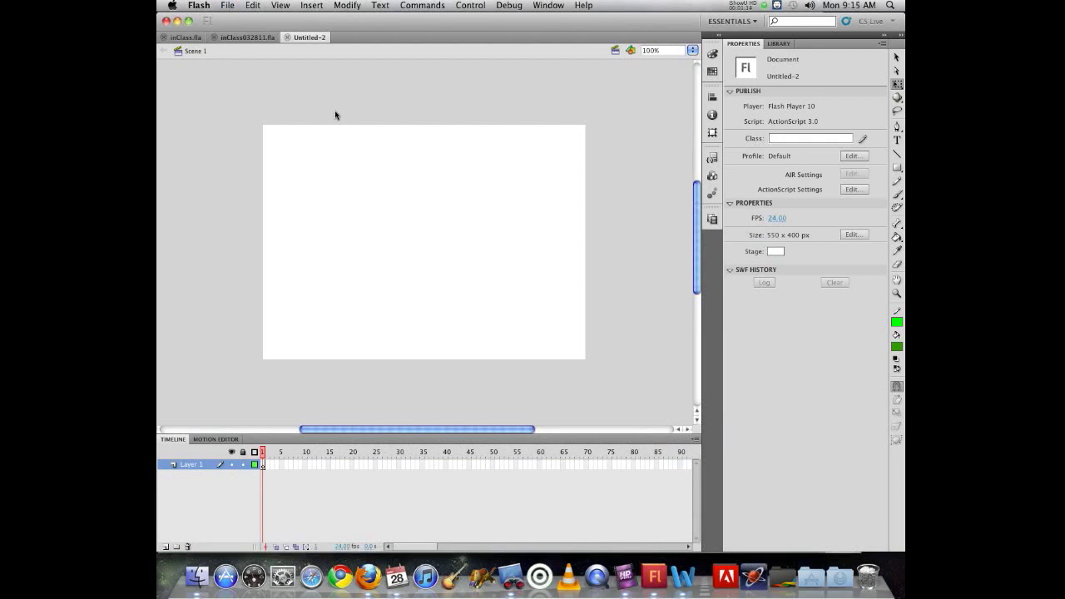
pyautogui.press('super+s')
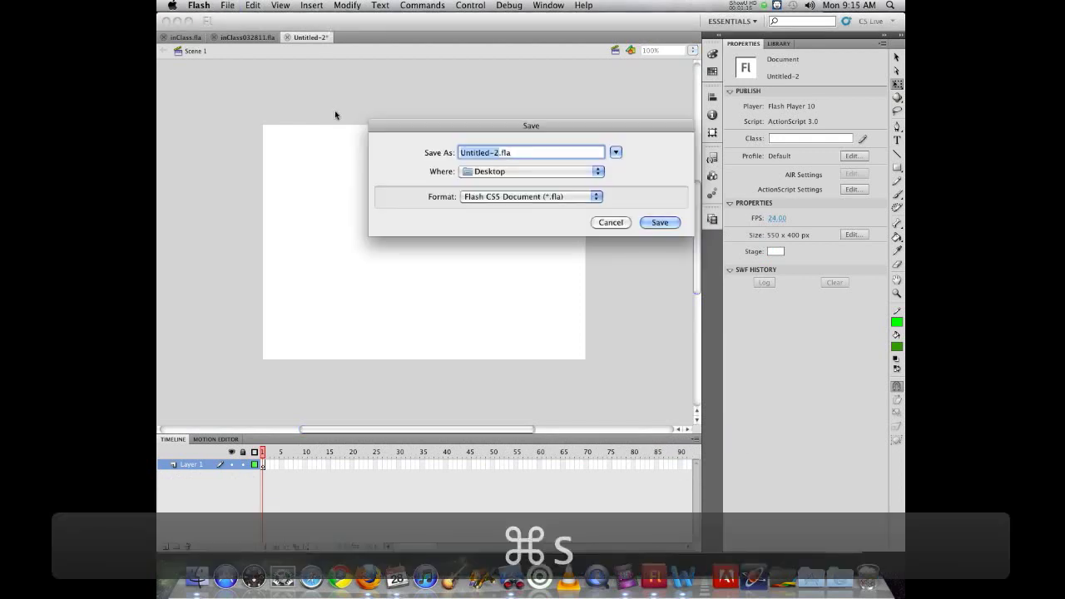
pyautogui.write('in')
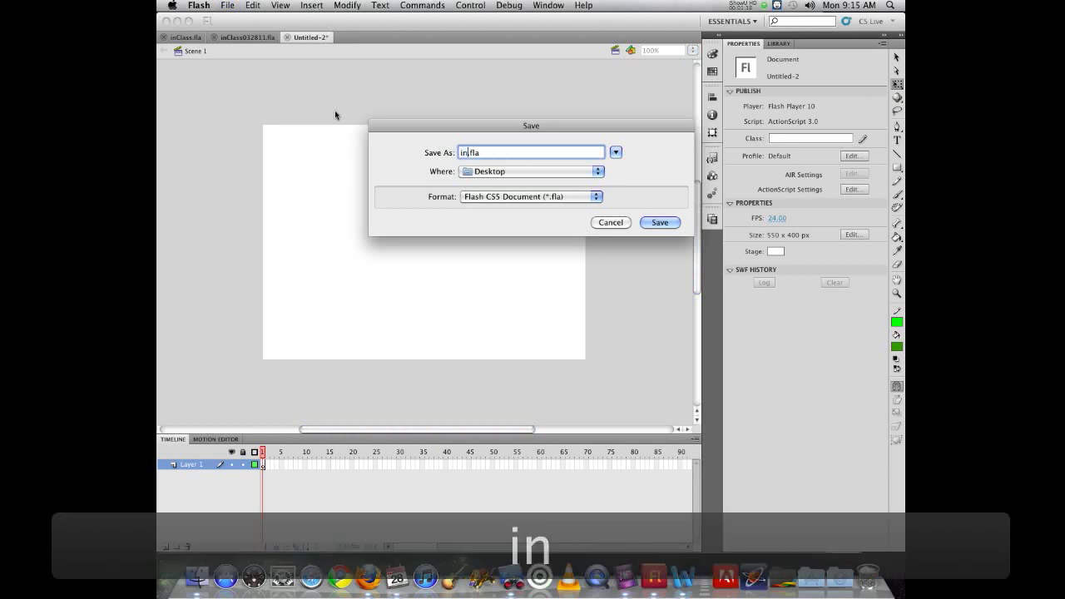
pyautogui.write('ClassComposite')
pyautogui.press('Return')
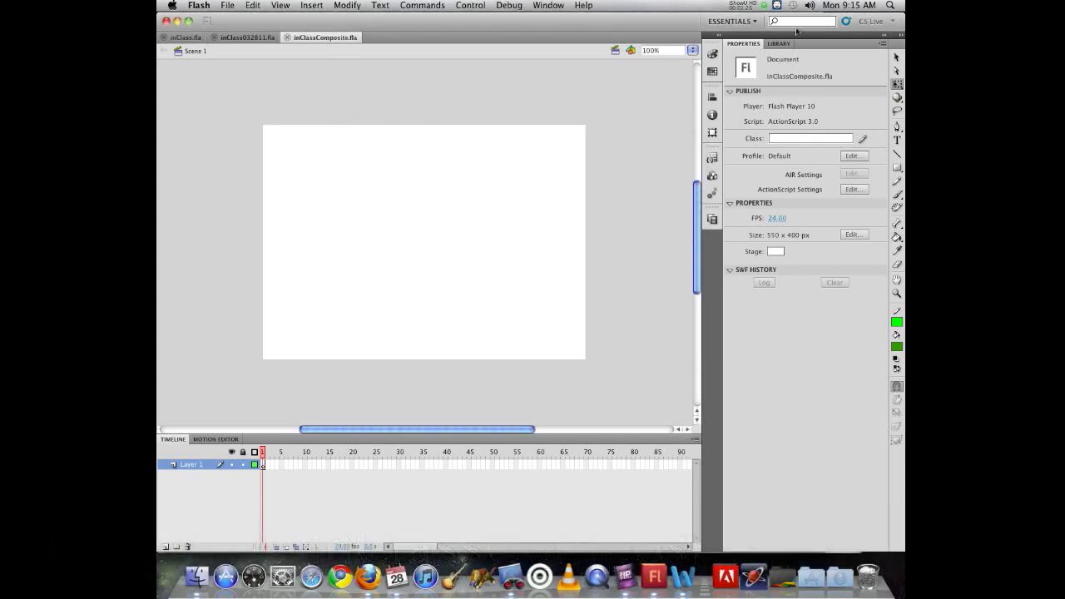
# Switch to inClass032811.fla and check its list of scenes.
pyautogui.click(249, 37)
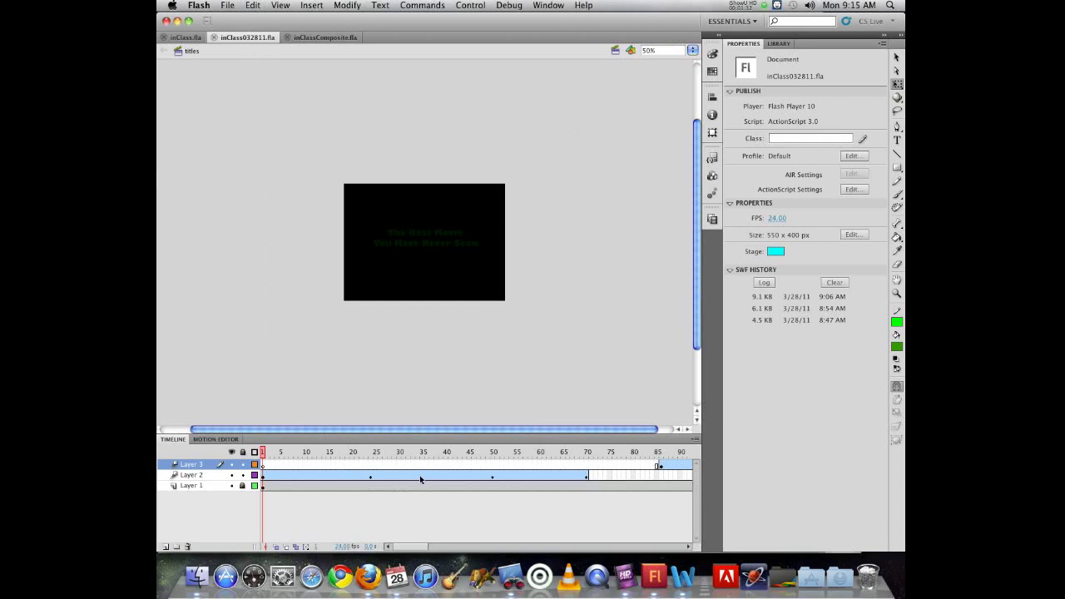
pyautogui.click(712, 219)
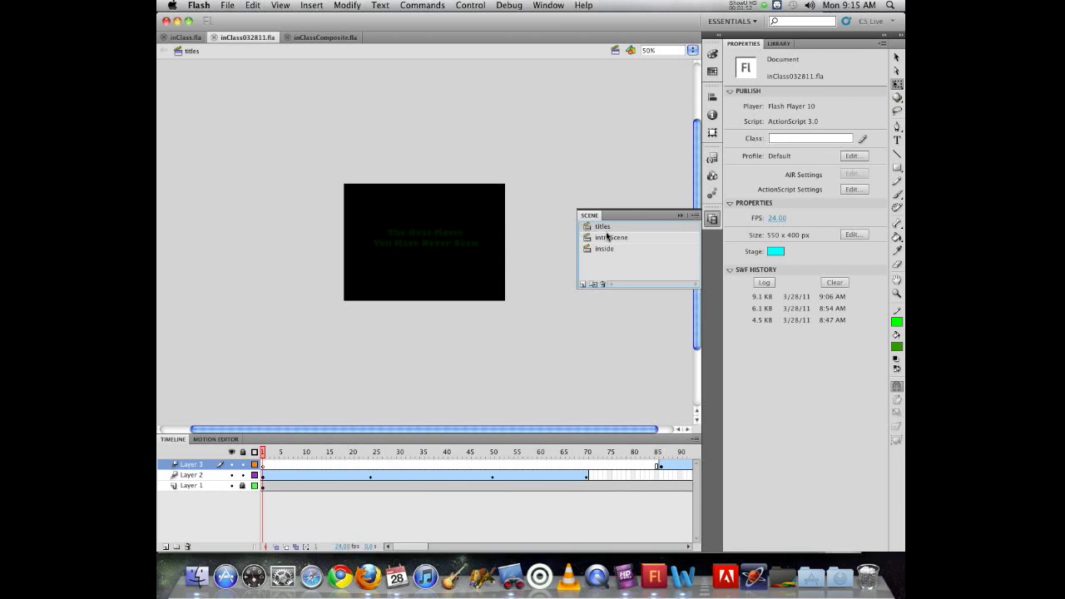
pyautogui.click(540, 135)
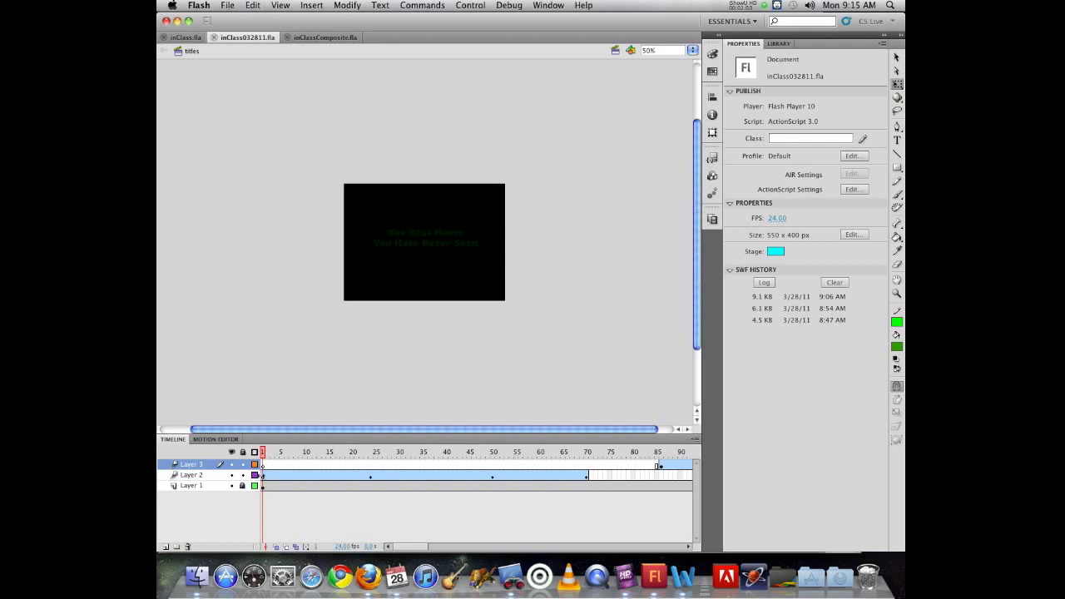
# Select every frame across all three layers of the titles scene and copy the frames.
pyautogui.click(263, 476)
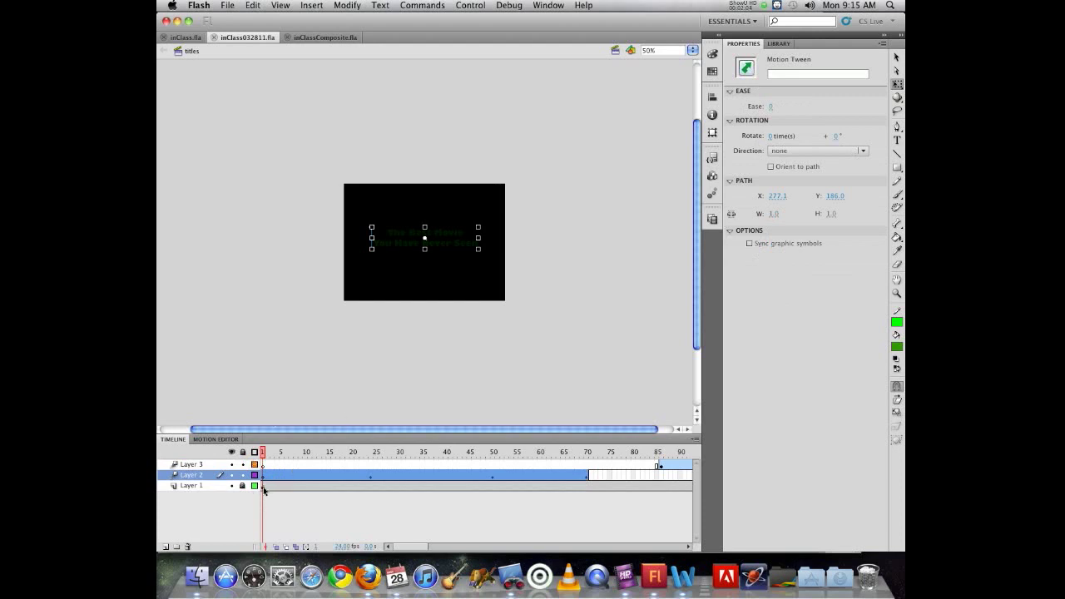
pyautogui.click(265, 465)
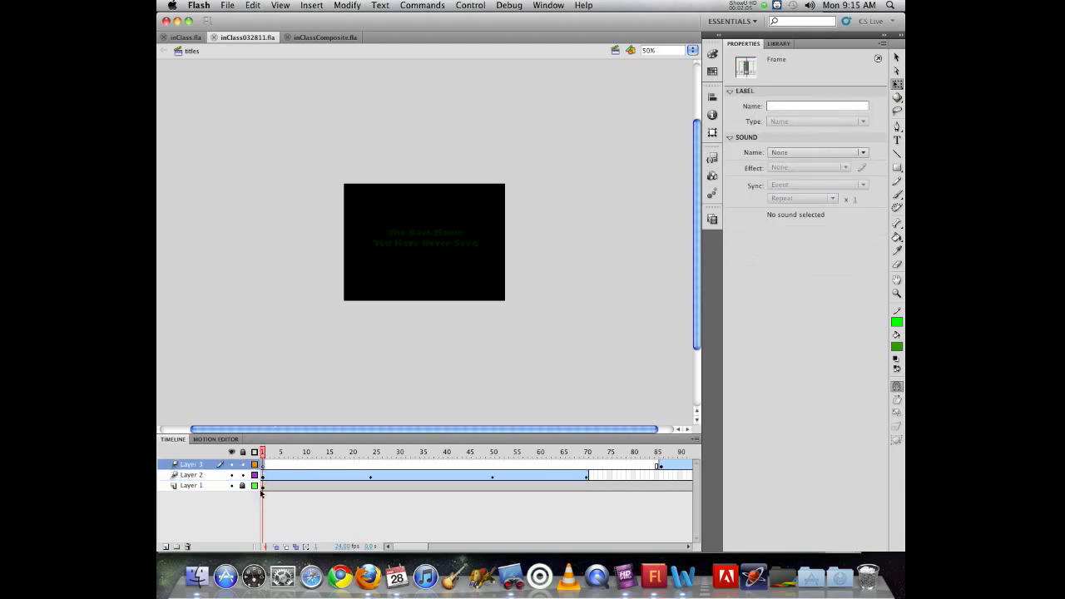
pyautogui.click(263, 487)
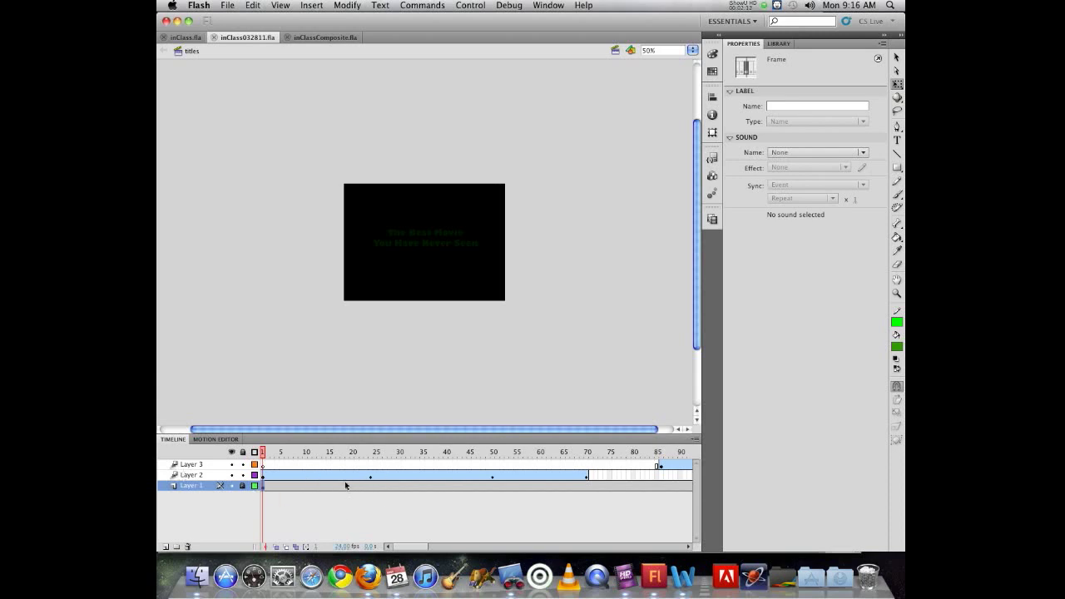
pyautogui.click(276, 485)
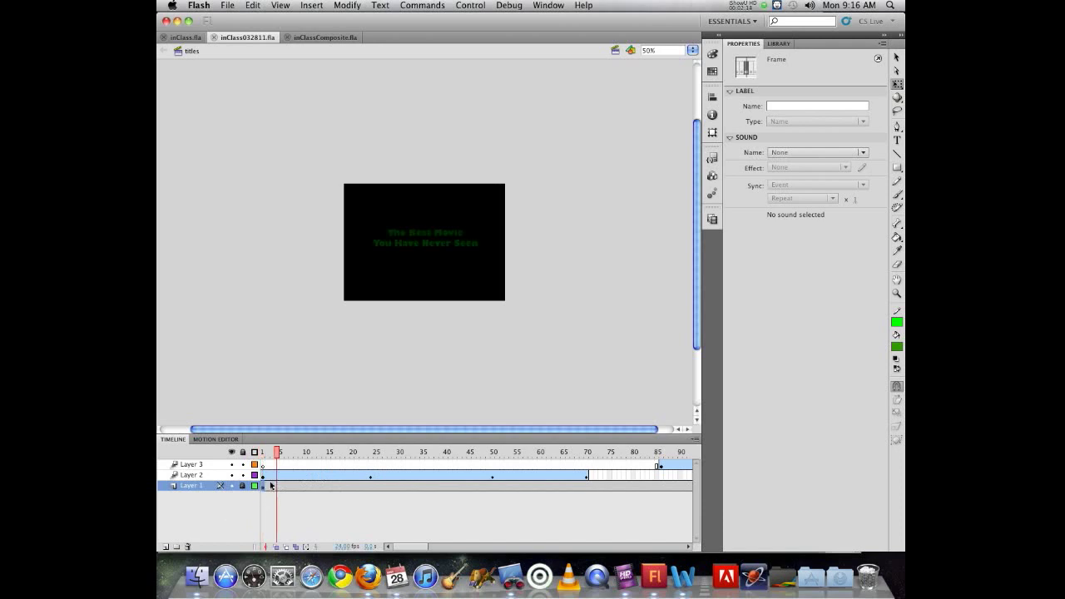
pyautogui.press('Return')
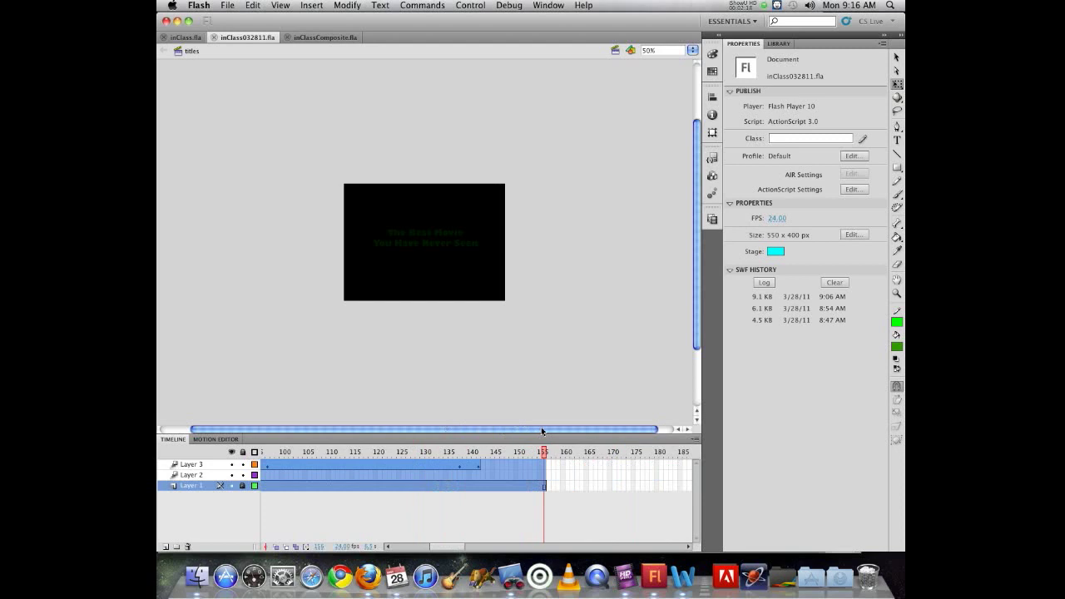
pyautogui.moveTo(542, 428); pyautogui.dragTo(541, 431)
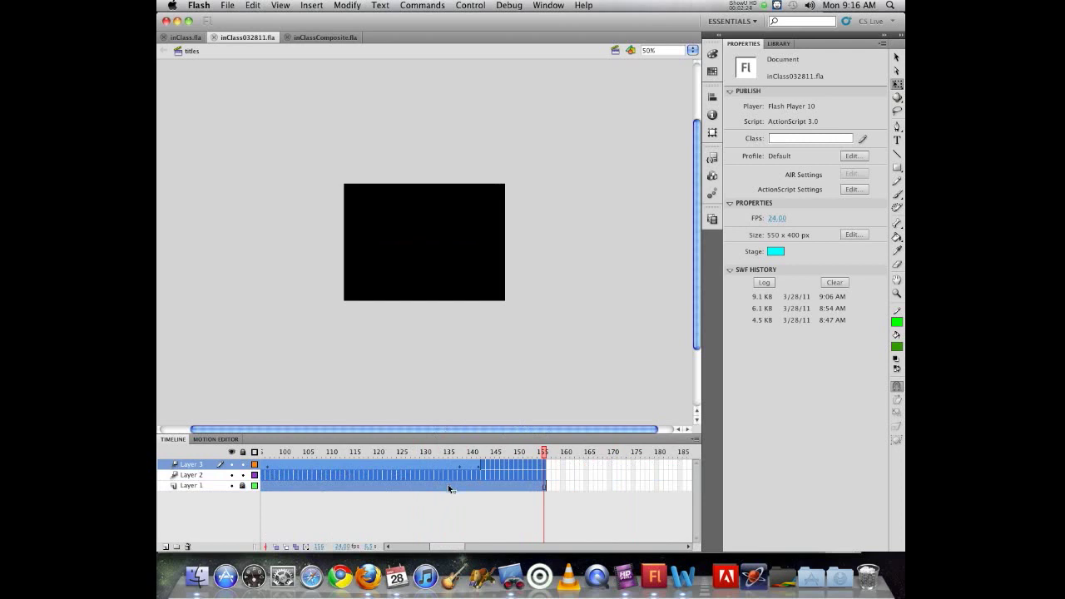
pyautogui.rightClick(530, 470)
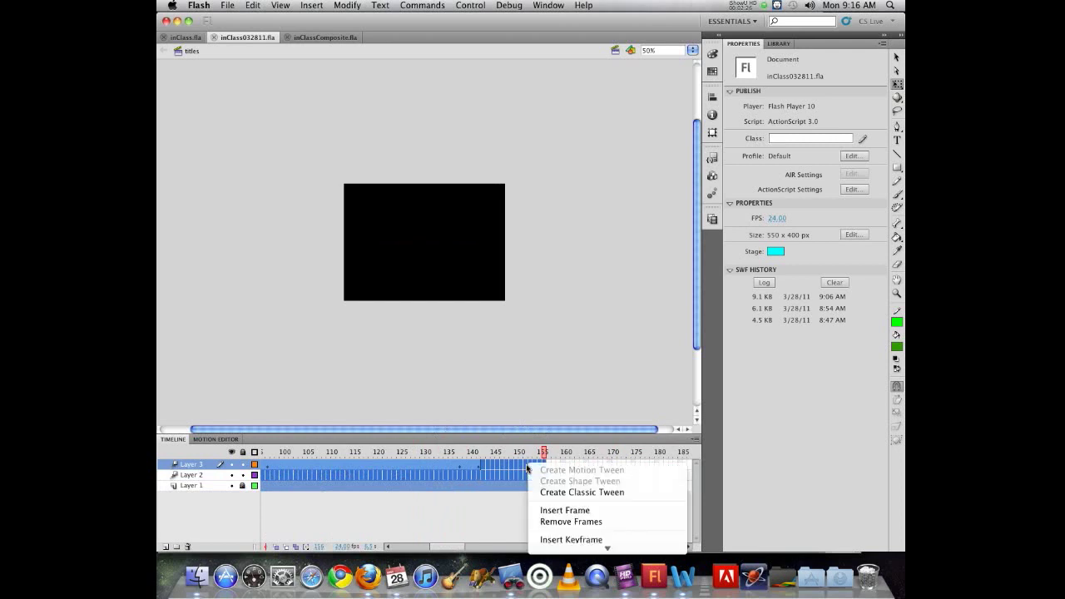
pyautogui.rightClick(473, 486)
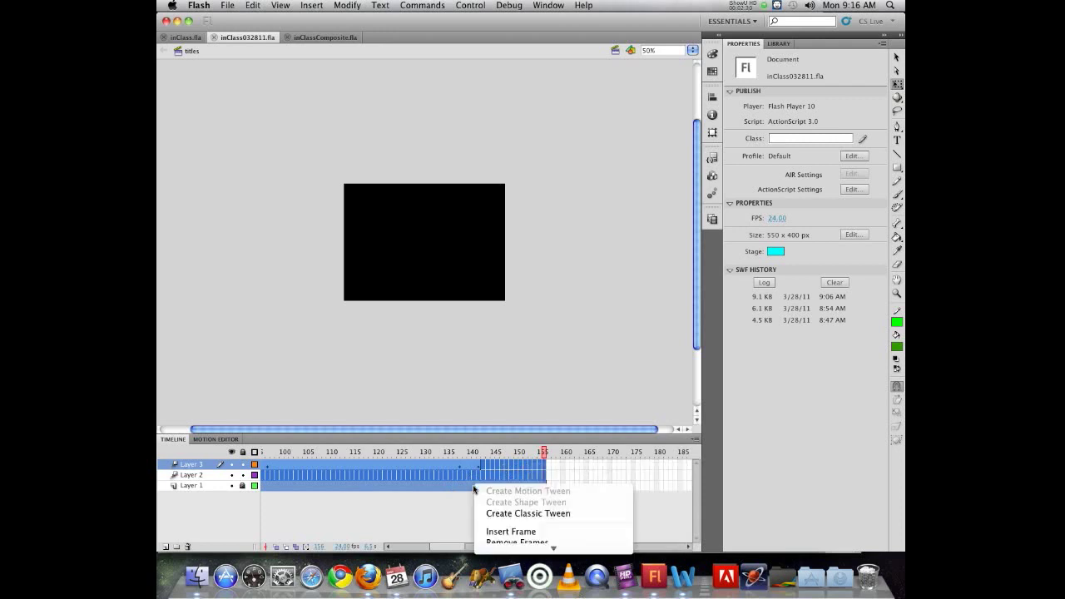
pyautogui.moveTo(542, 597)
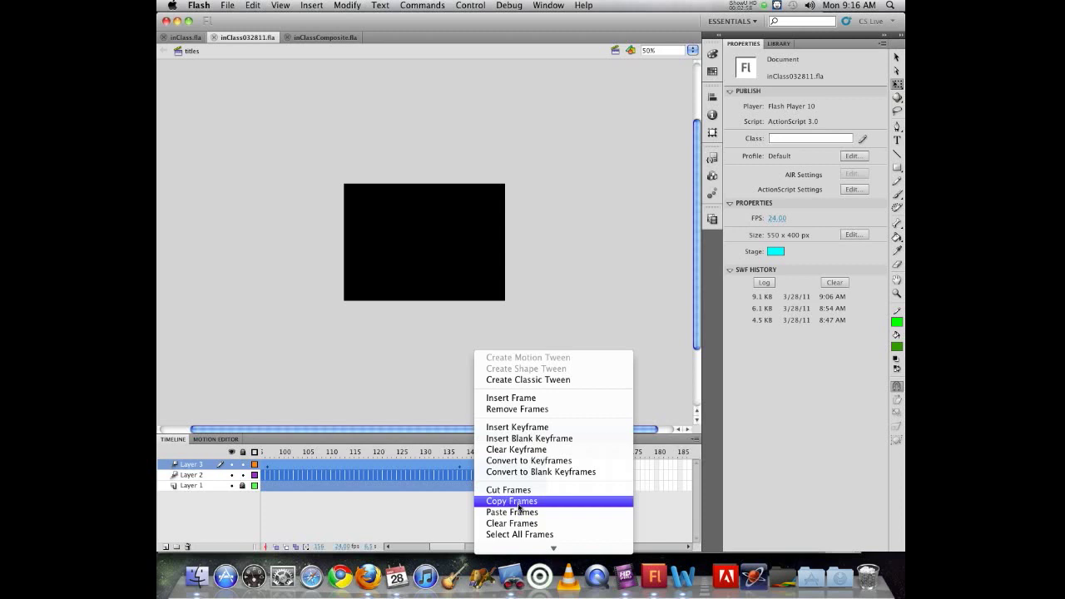
pyautogui.click(519, 502)
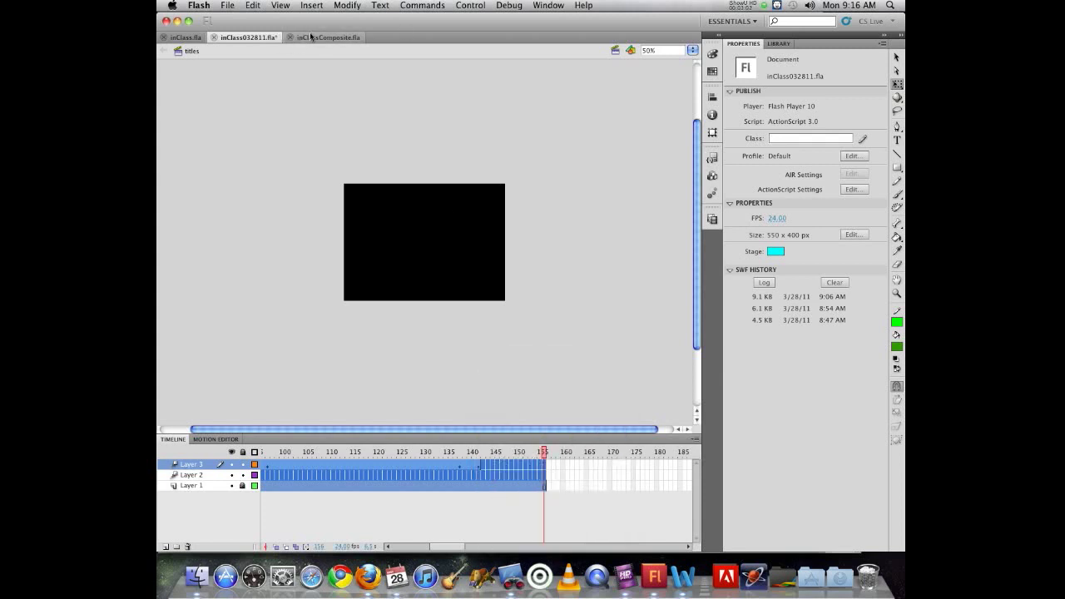
# Paste the copied frames at frame 1 of Layer 1 in inClassComposite.fla.
pyautogui.click(311, 38)
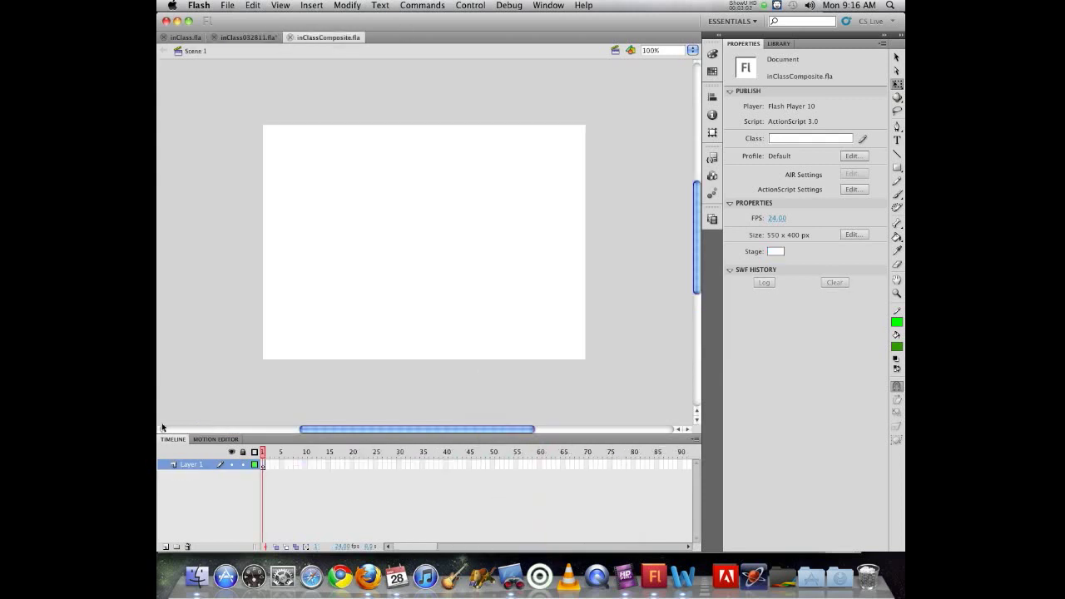
pyautogui.rightClick(263, 466)
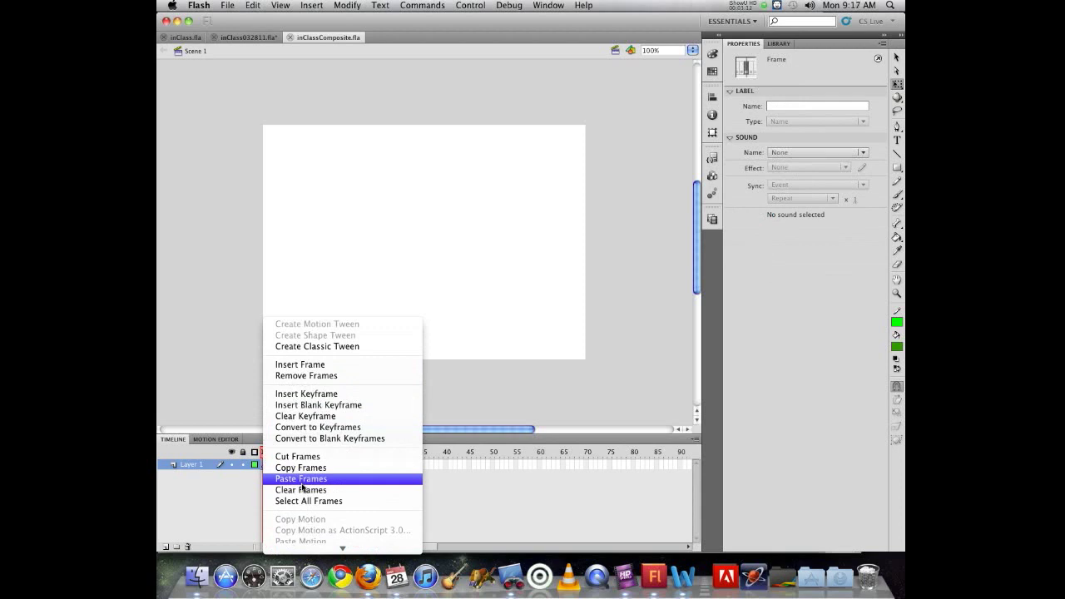
pyautogui.click(301, 484)
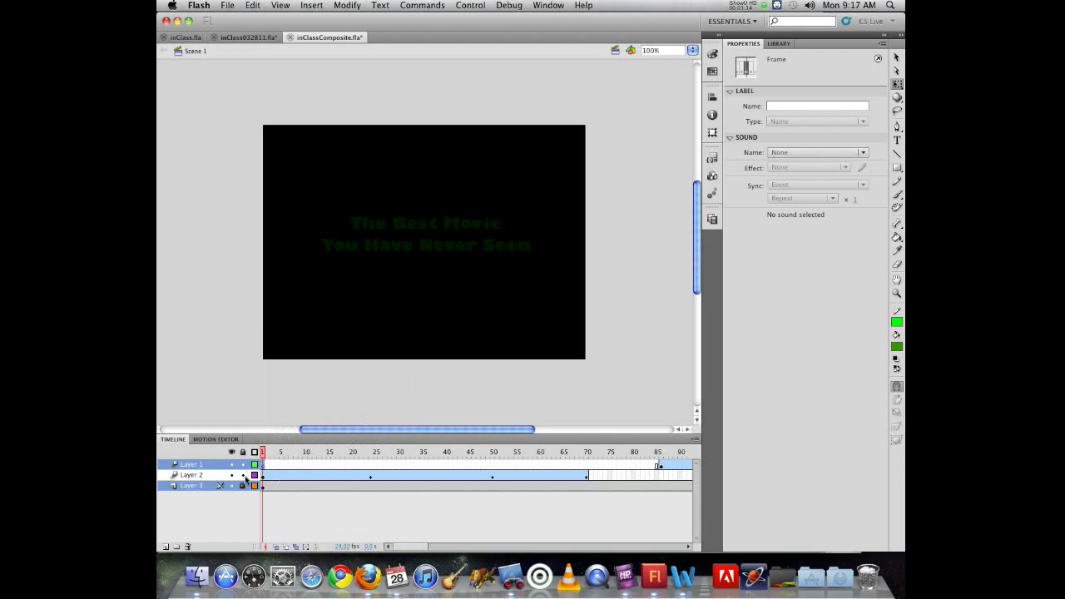
pyautogui.hscroll(10, 357, 477)
pyautogui.hscroll(-15, 287, 473)
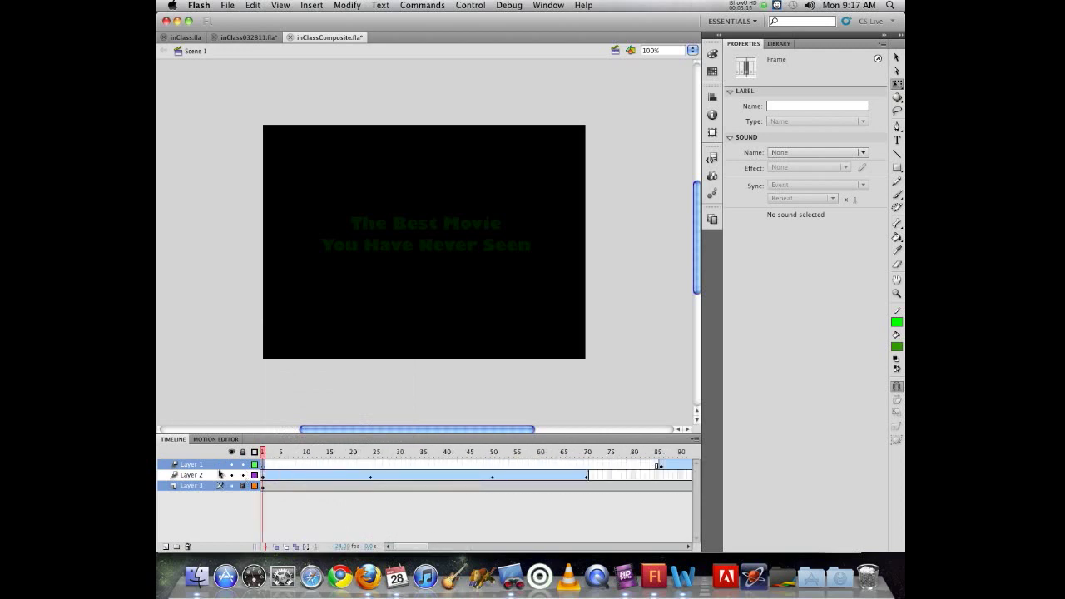
# Add a new layer above all the others and create a layer folder named titles directly beneath it.
pyautogui.click(164, 546)
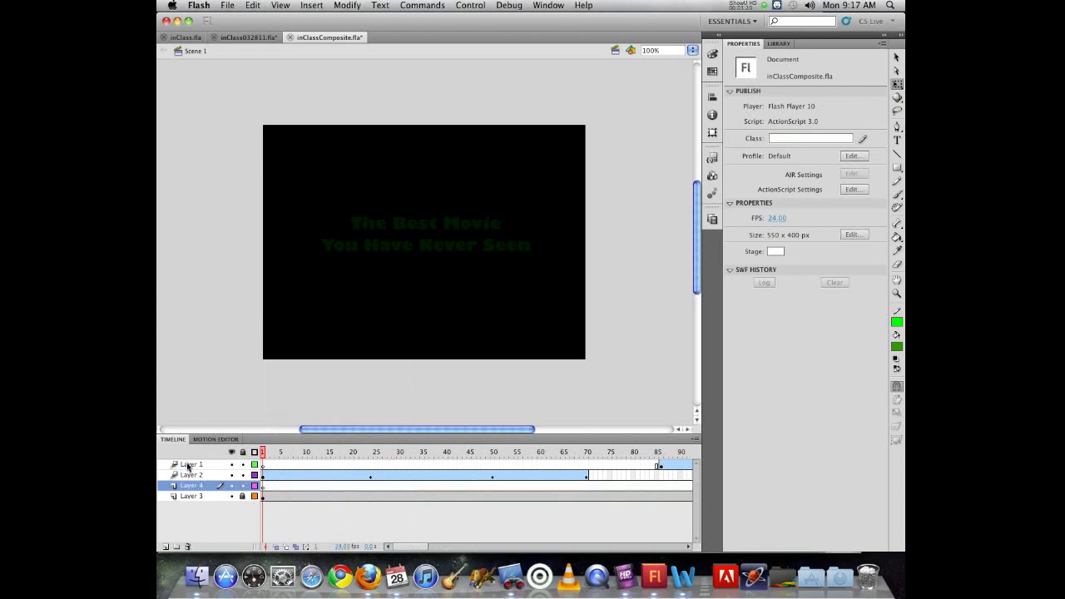
pyautogui.moveTo(189, 486); pyautogui.dragTo(187, 463)
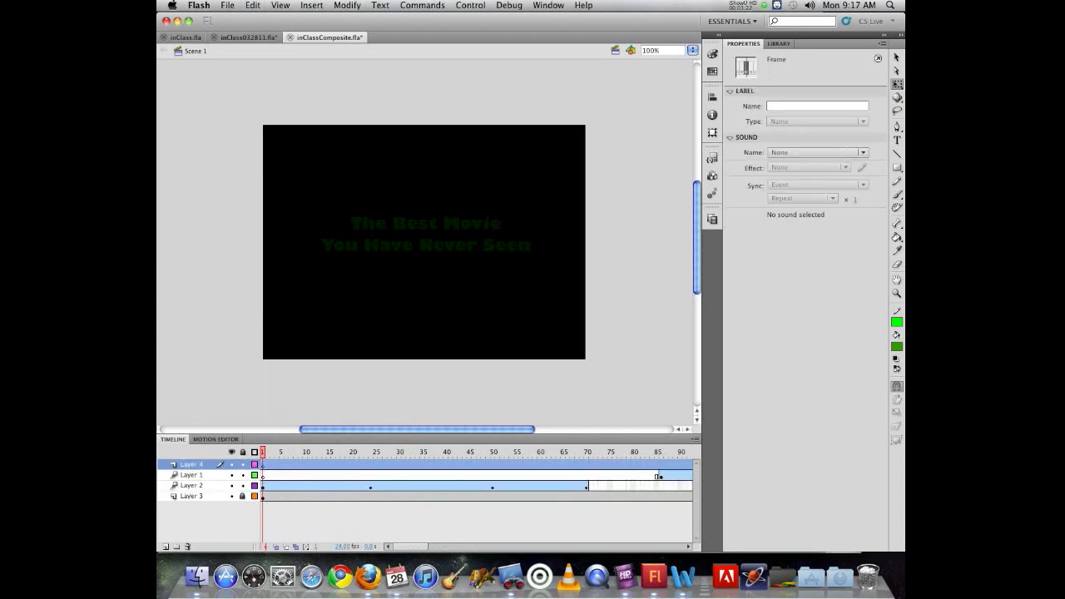
pyautogui.click(190, 476)
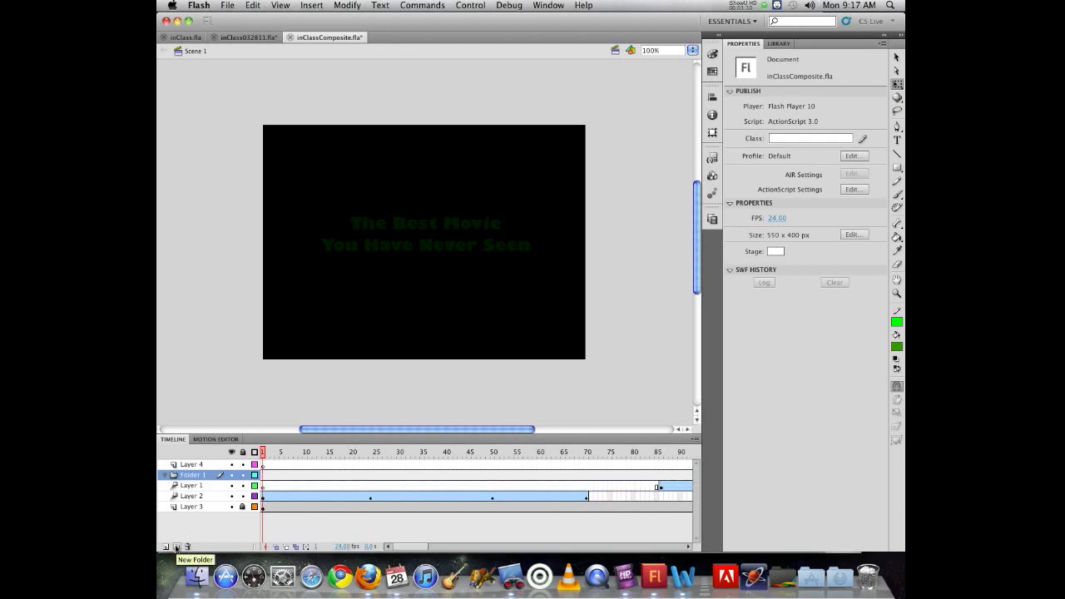
pyautogui.doubleClick(193, 475)
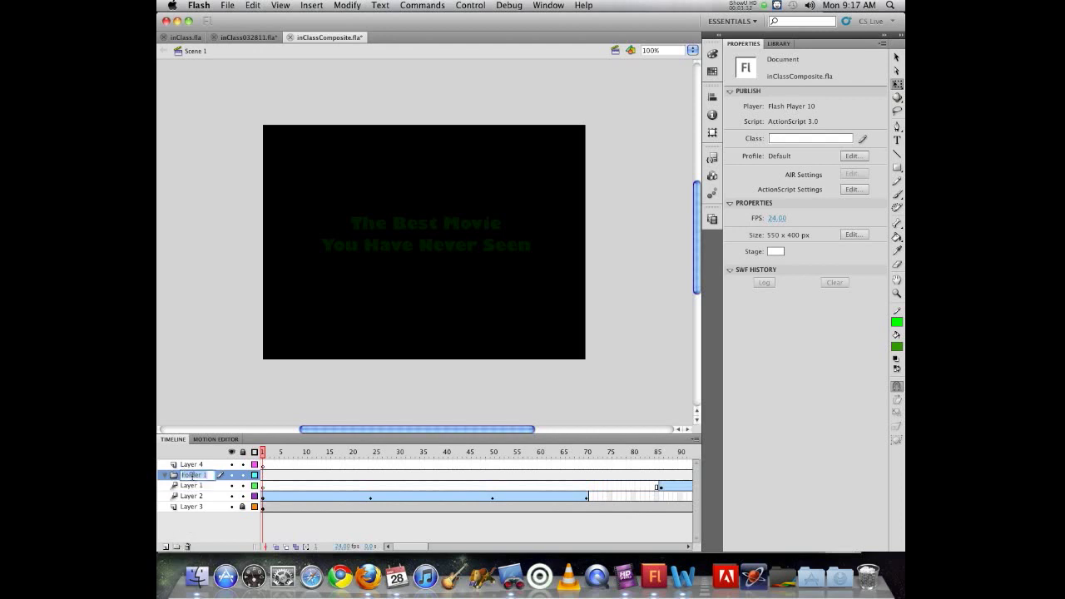
pyautogui.write('title')
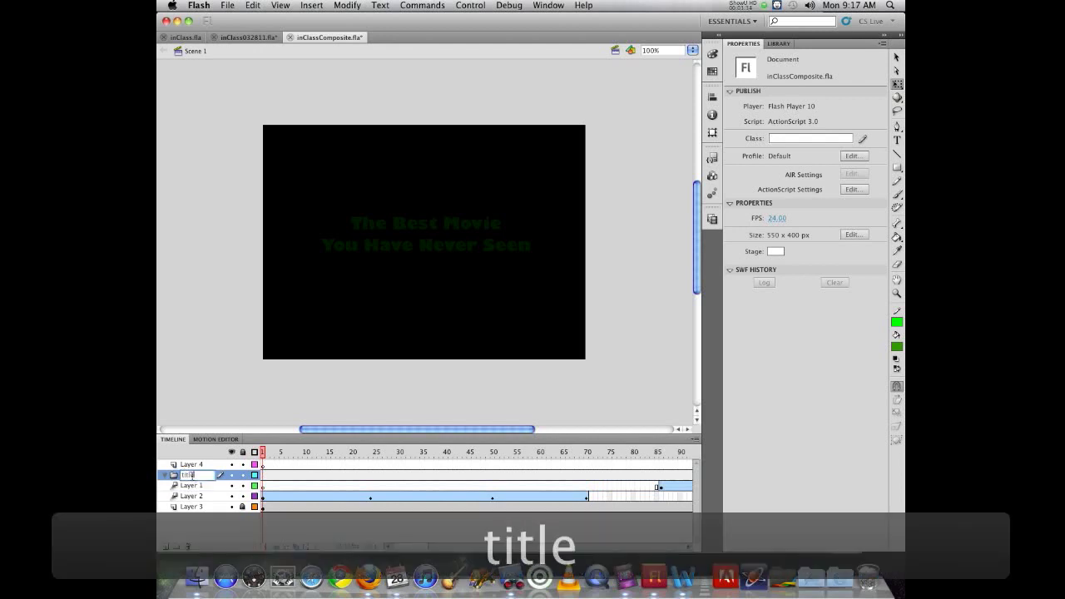
pyautogui.write('s')
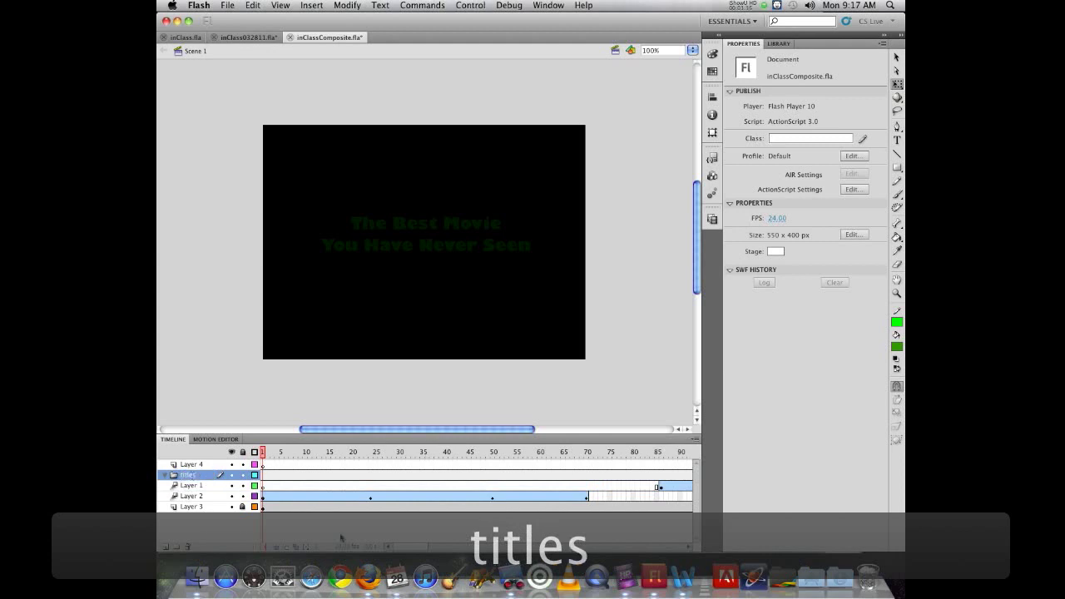
# Move Layer 1, Layer 2 and Layer 3 into the titles folder and collapse the folder.
pyautogui.click(192, 509)
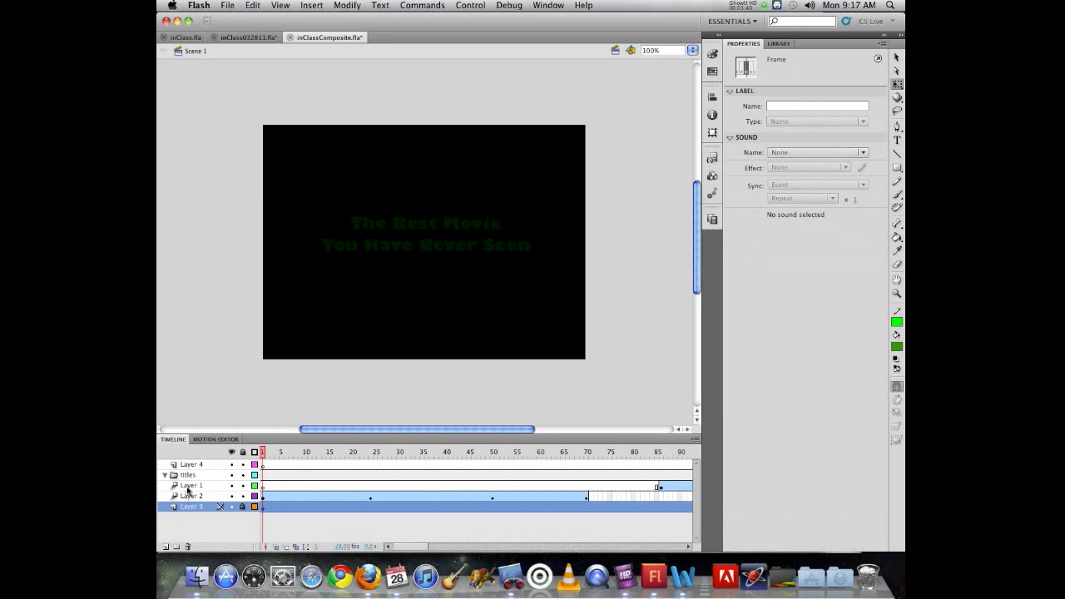
pyautogui.keyDown('shift'); pyautogui.click(190, 486); pyautogui.keyUp('shift')
pyautogui.moveTo(191, 486); pyautogui.dragTo(188, 476)
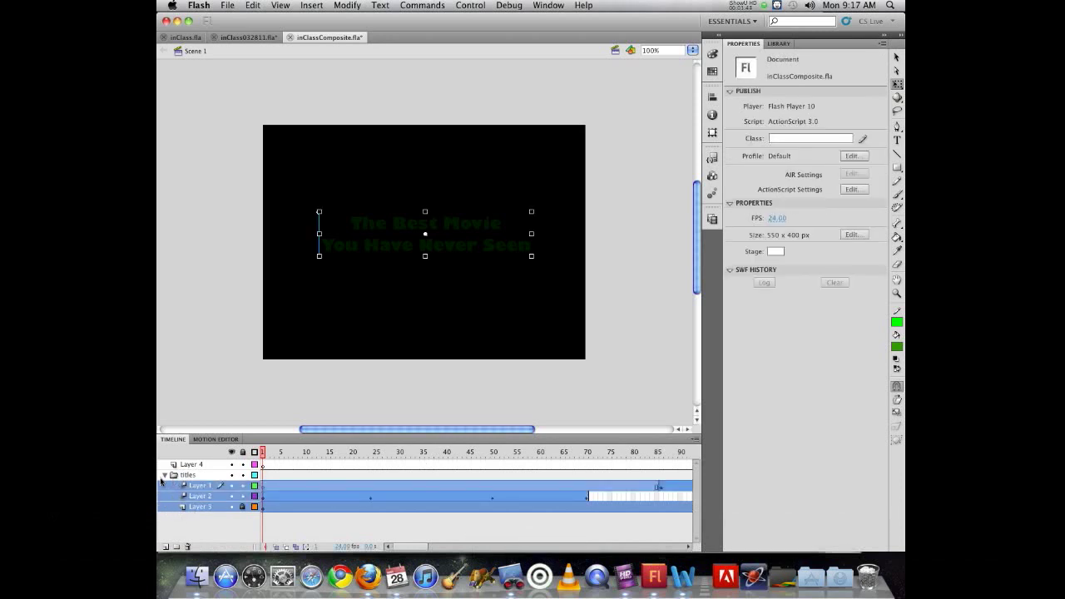
pyautogui.click(166, 478)
pyautogui.click(164, 476)
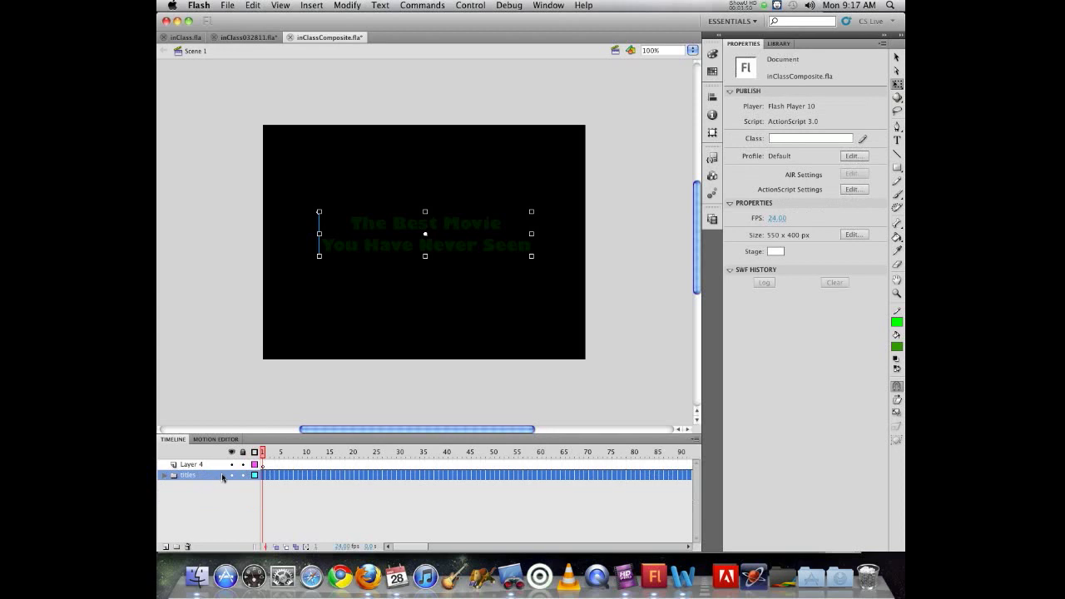
# Make Layer 4 the active layer, and open the introScene scene in inClass032811.fla.
pyautogui.click(193, 466)
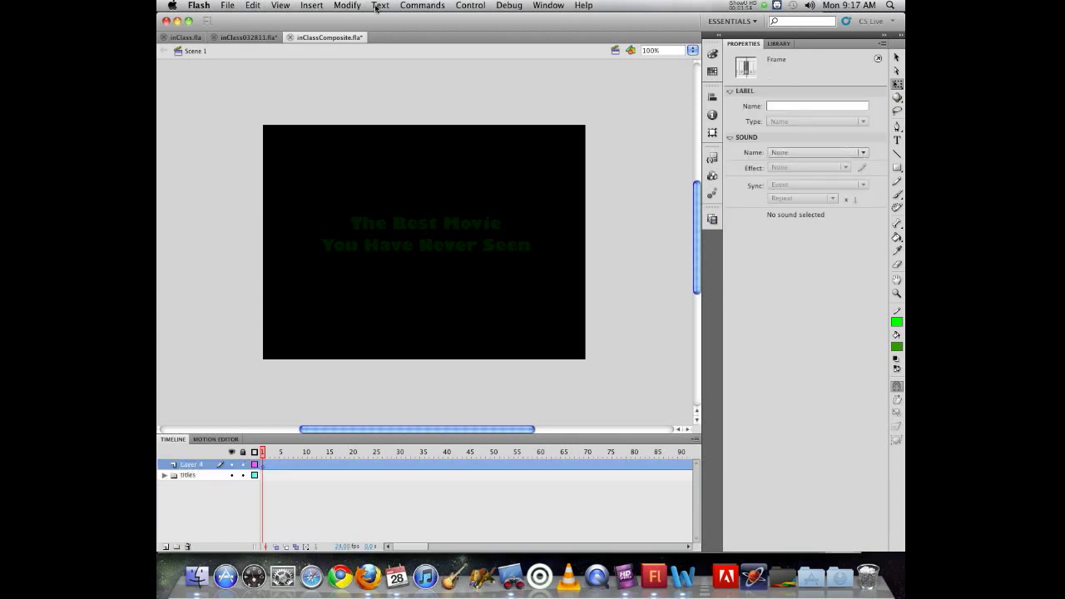
pyautogui.click(254, 37)
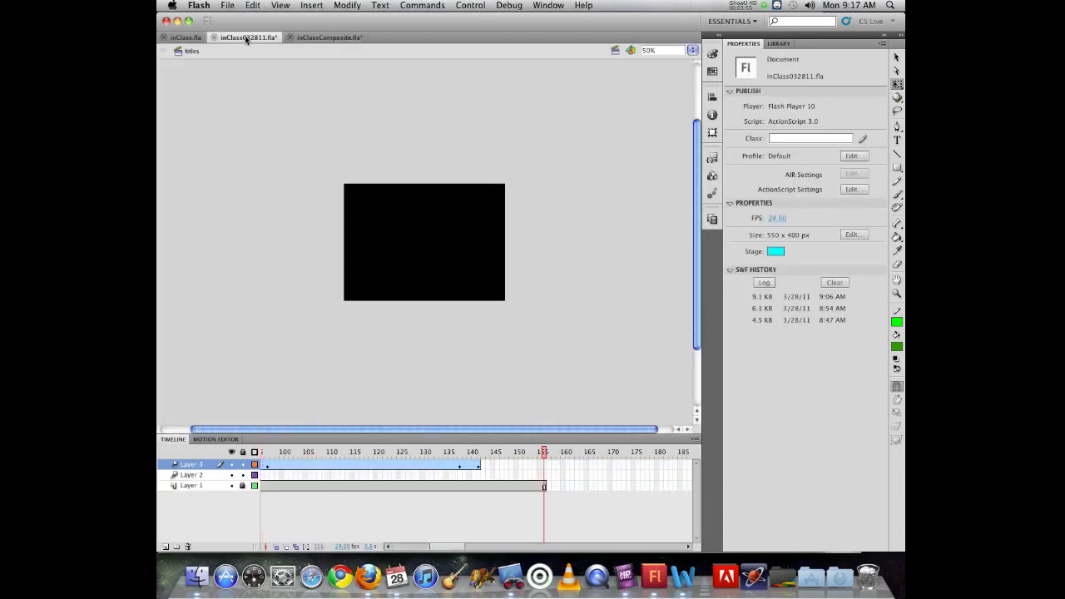
pyautogui.click(711, 219)
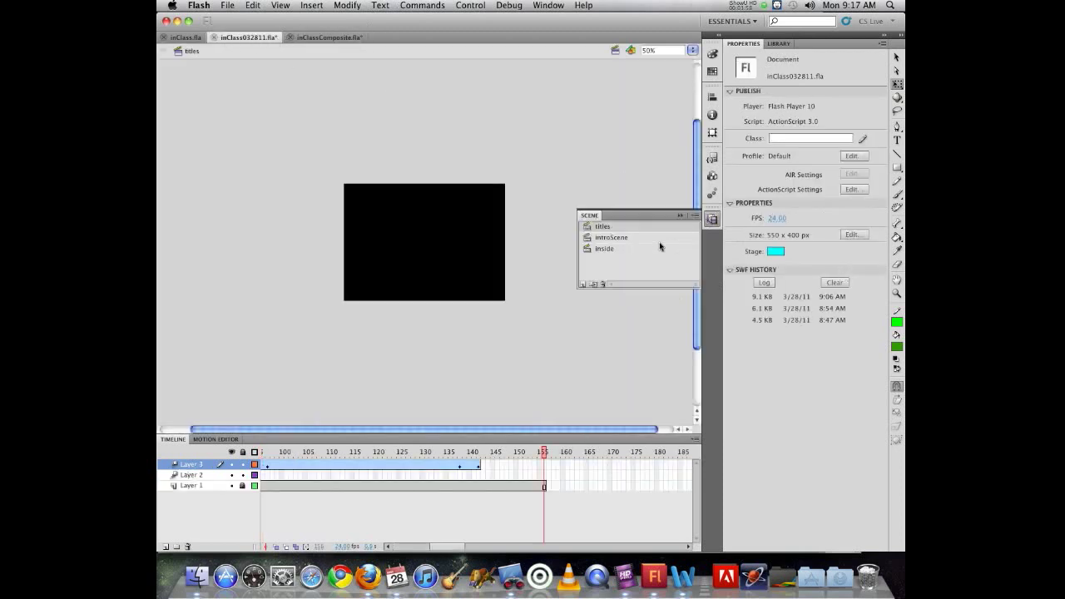
pyautogui.click(620, 237)
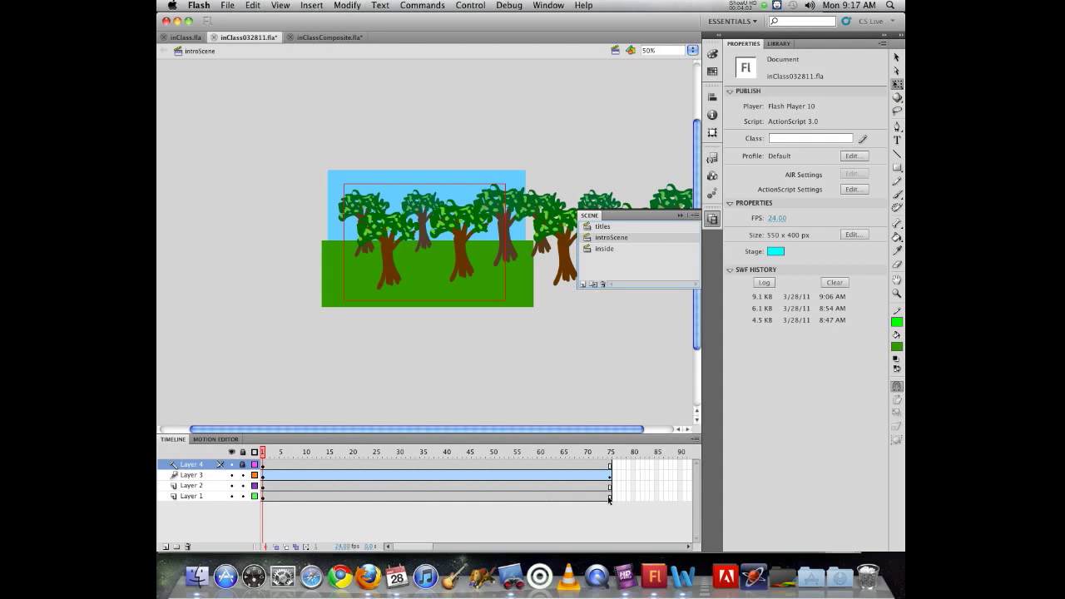
# Copy all frames of the four introScene layers in inClass032811.fla and return to inClassComposite.fla.
pyautogui.moveTo(610, 499); pyautogui.dragTo(185, 397)
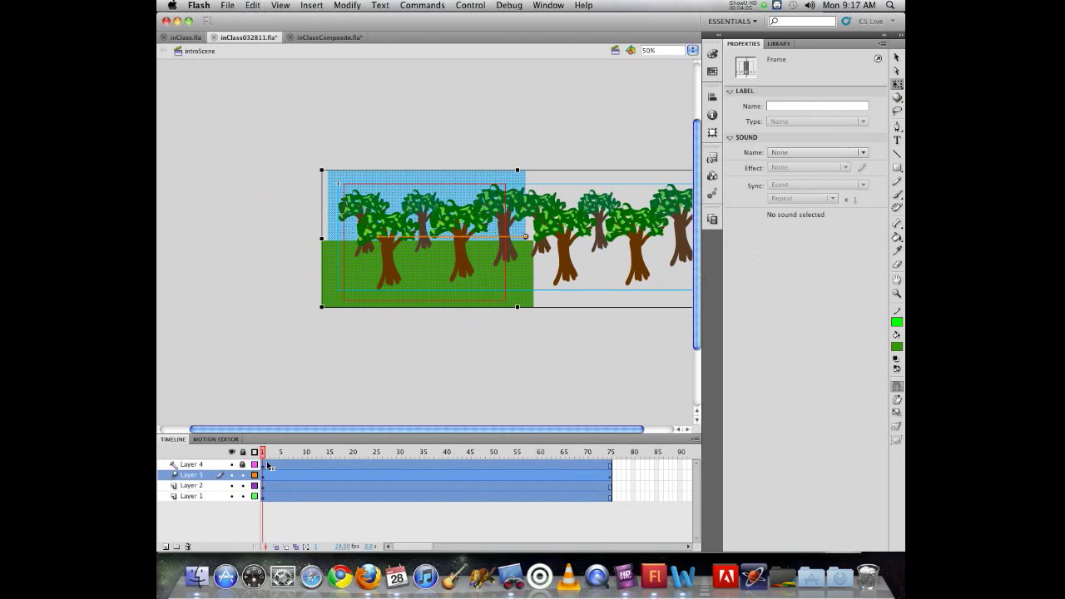
pyautogui.press('alt+super+c')
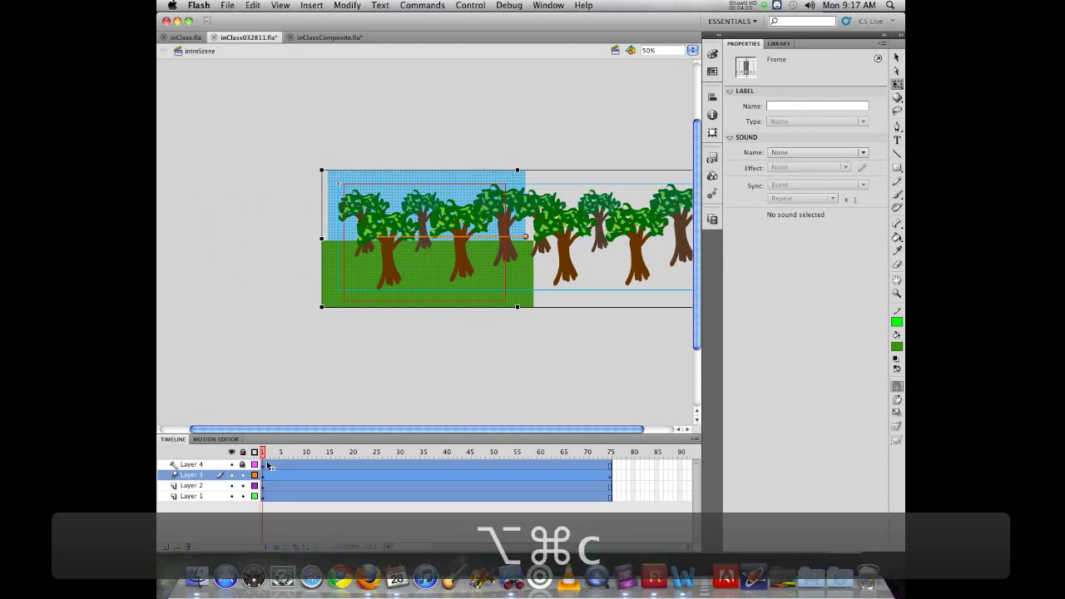
pyautogui.click(340, 38)
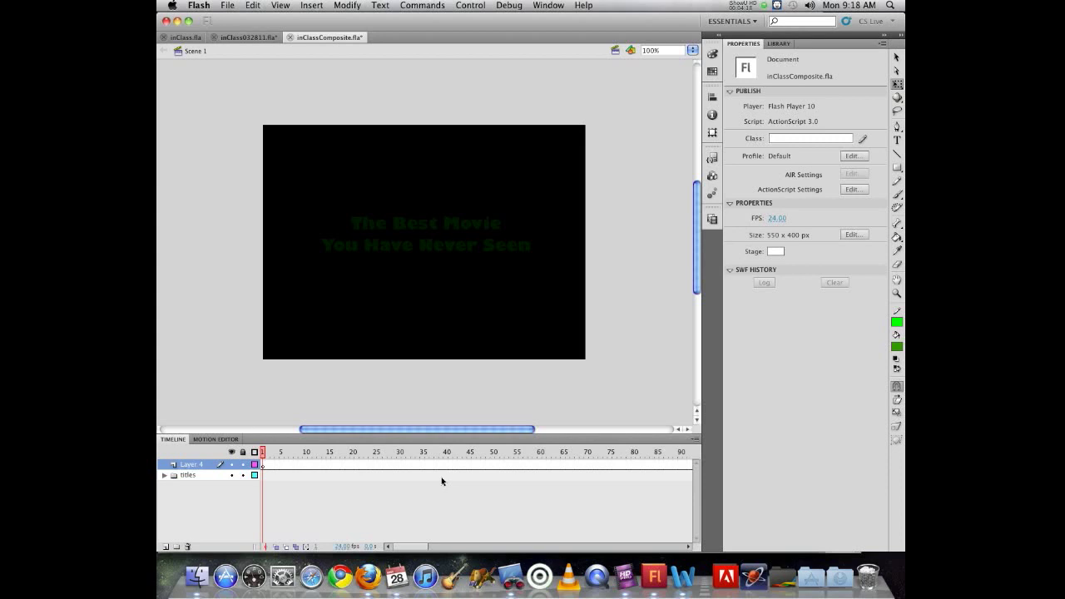
# Insert a keyframe at frame 157 of Layer 4, just past the end of the titles frames, and paste the copied frames there.
pyautogui.click(163, 475)
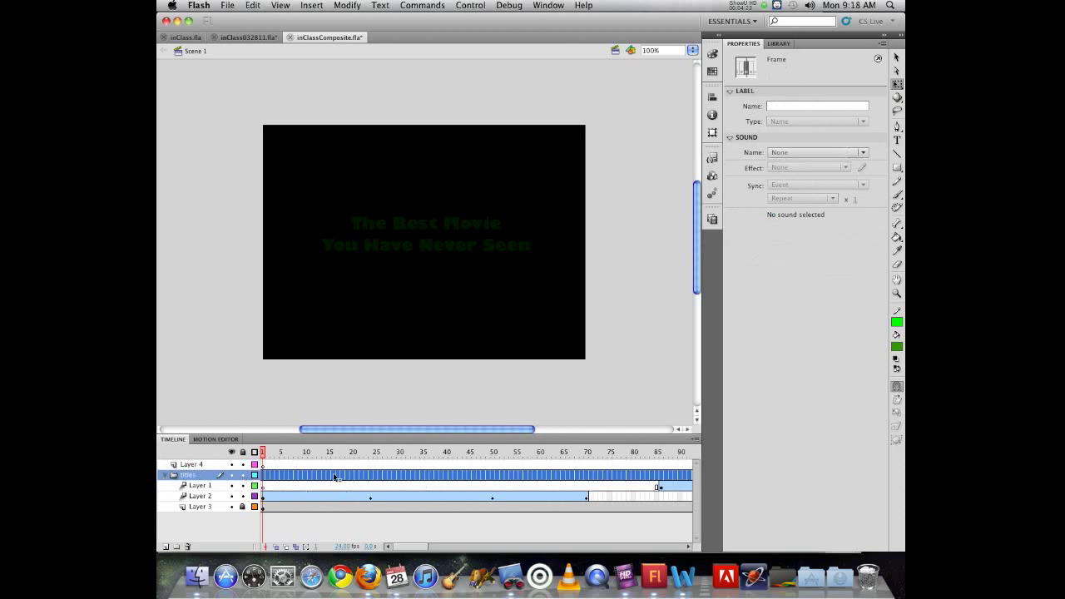
pyautogui.hscroll(5, 278, 499)
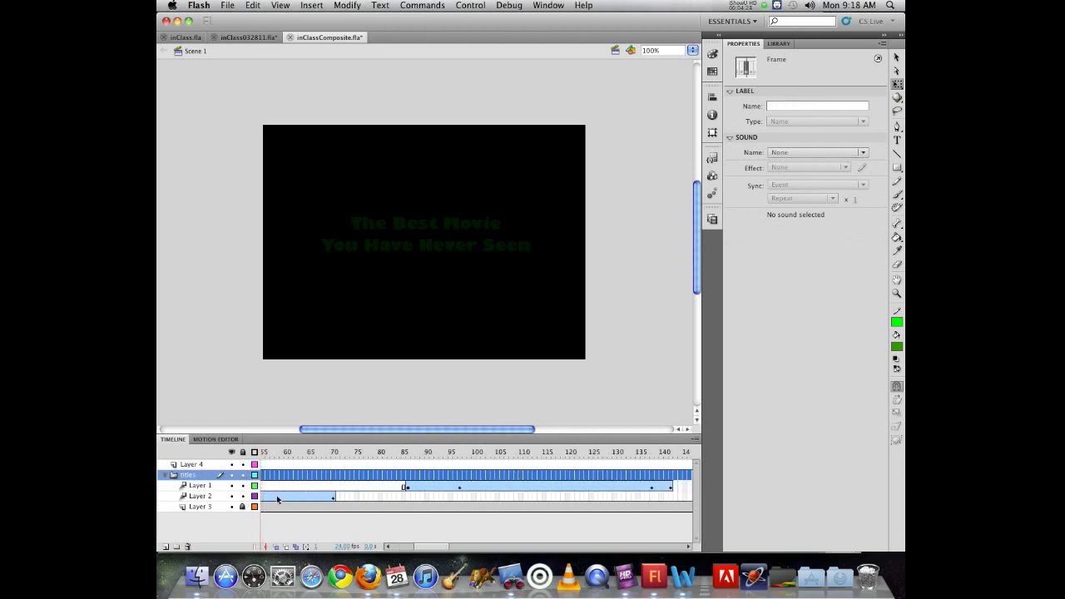
pyautogui.hscroll(3, 278, 499)
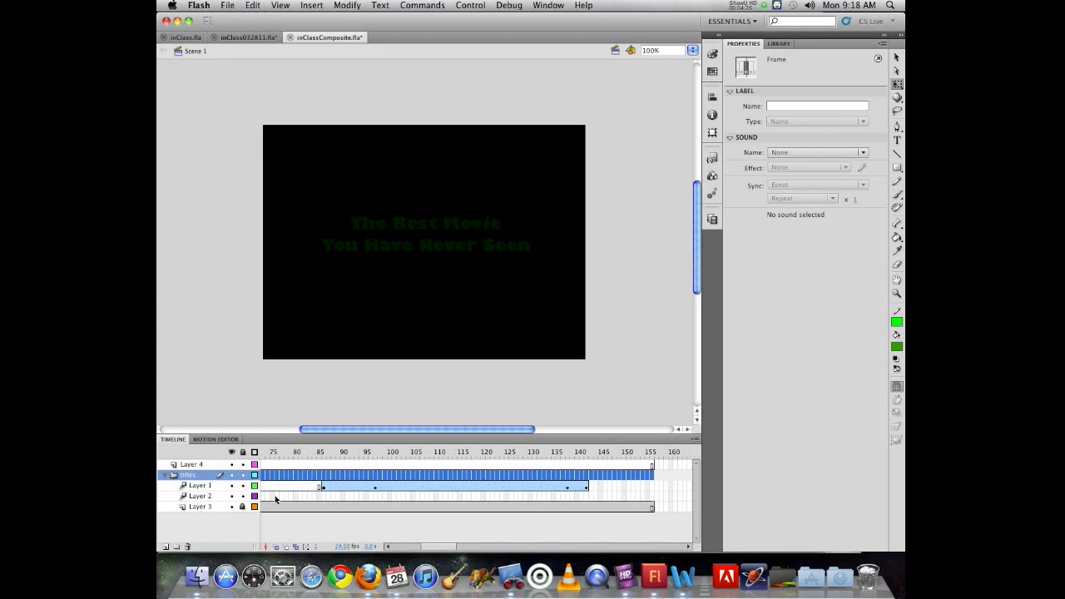
pyautogui.click(655, 466)
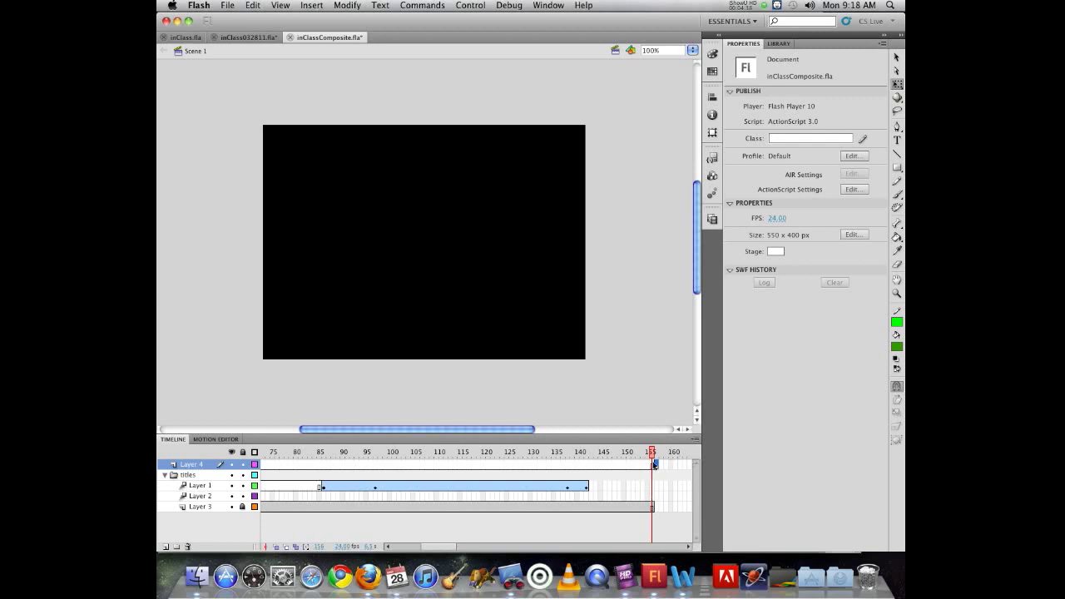
pyautogui.press('F6')
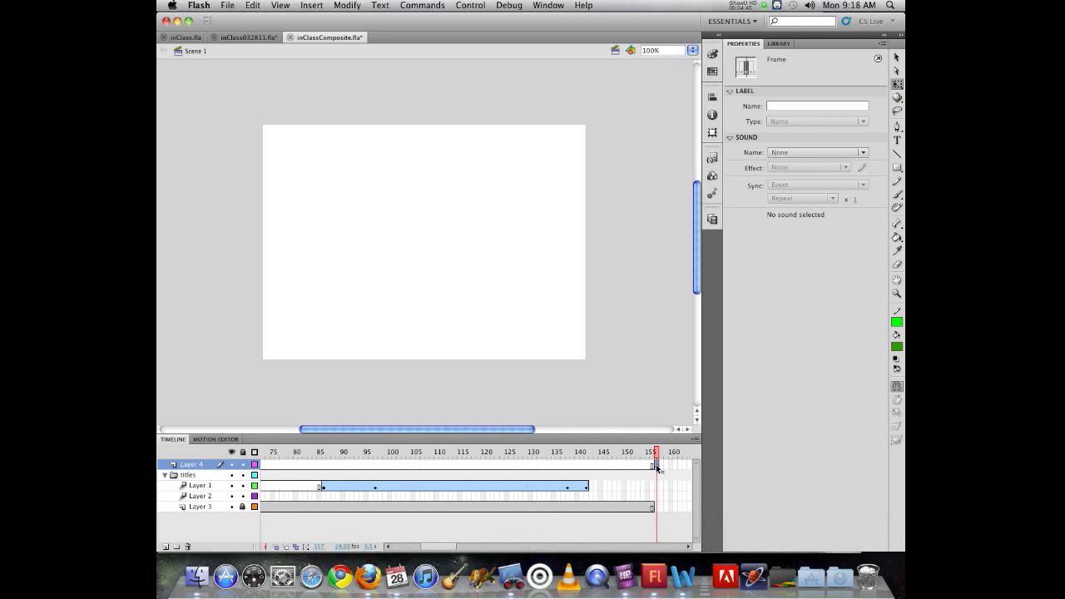
pyautogui.press('alt+super+v')
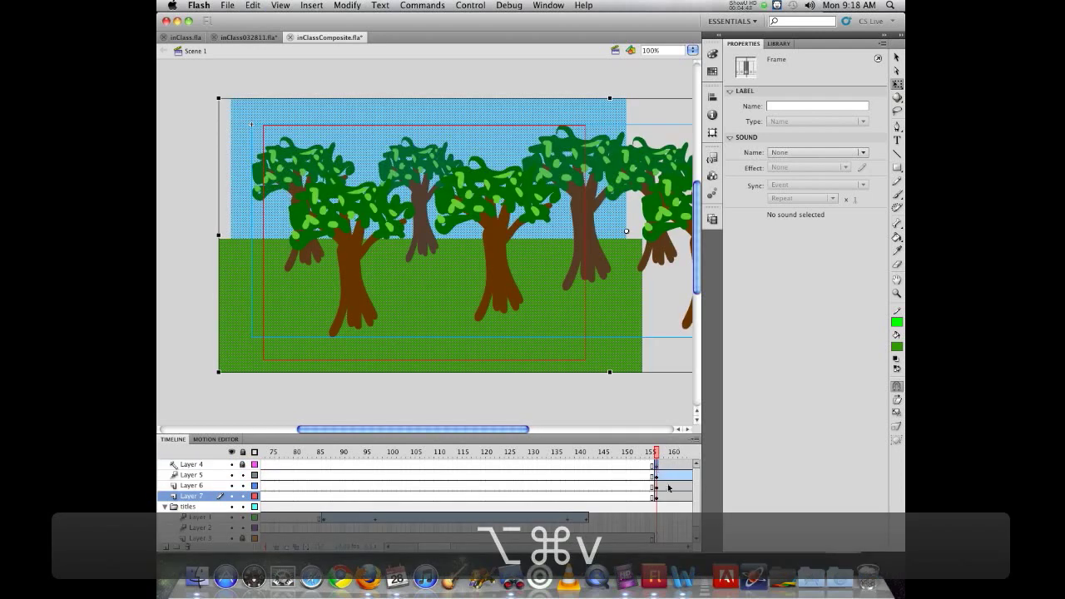
pyautogui.hscroll(10, 361, 467)
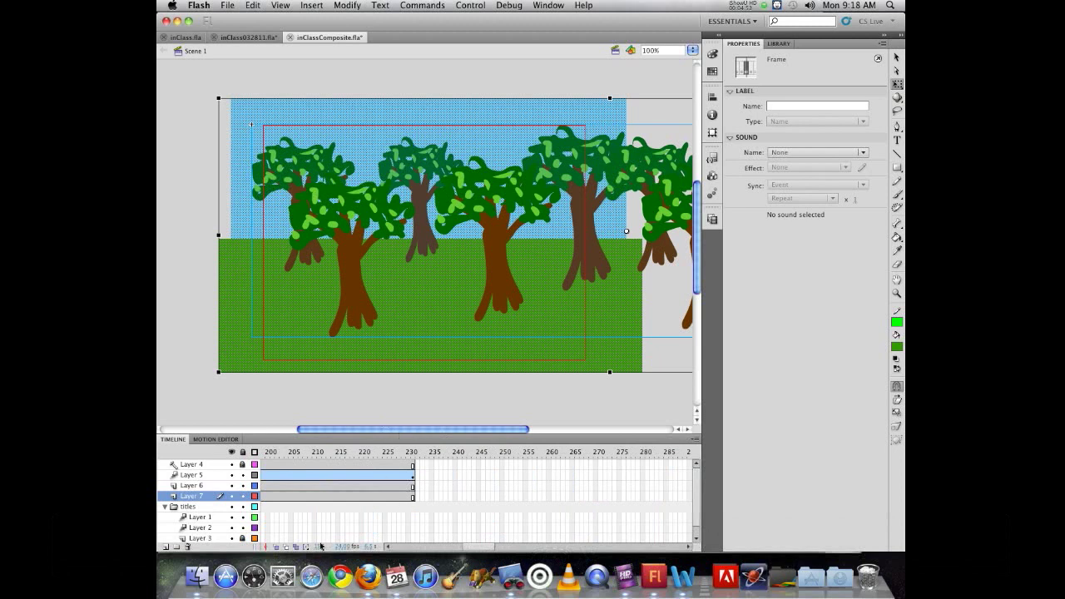
# Create a layer folder above Layer 4 and name it introScene.
pyautogui.hscroll(-15, 315, 494)
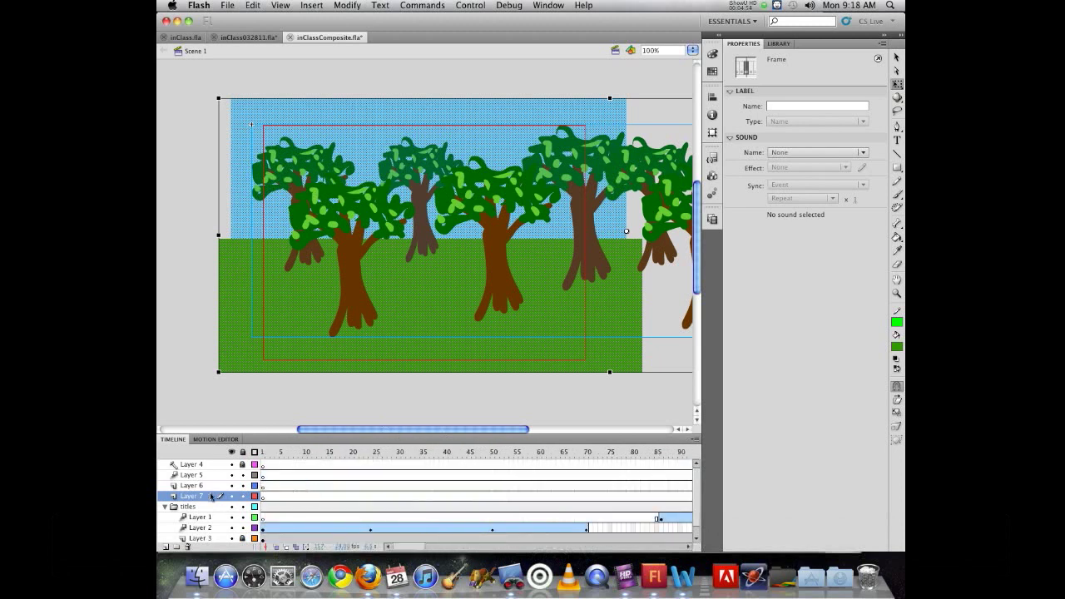
pyautogui.click(184, 466)
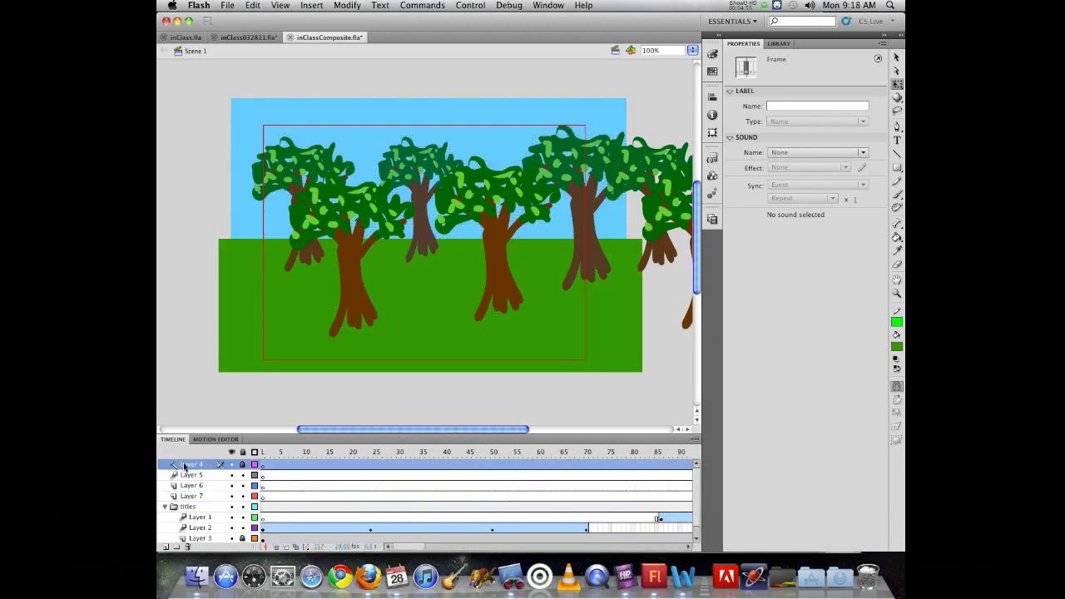
pyautogui.click(176, 548)
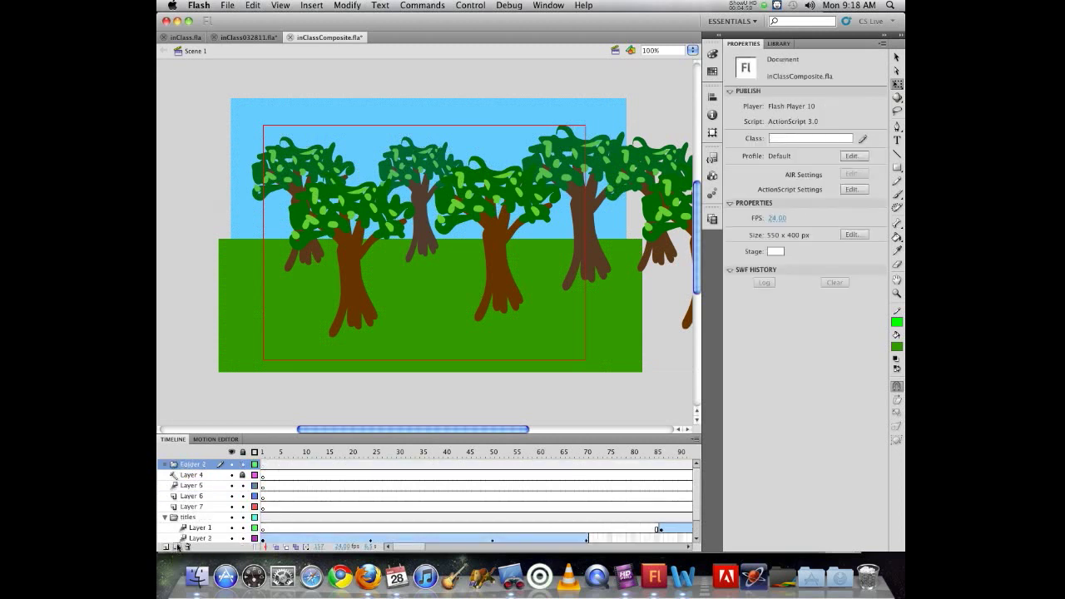
pyautogui.doubleClick(193, 465)
pyautogui.write('introScene')
pyautogui.press('Return')
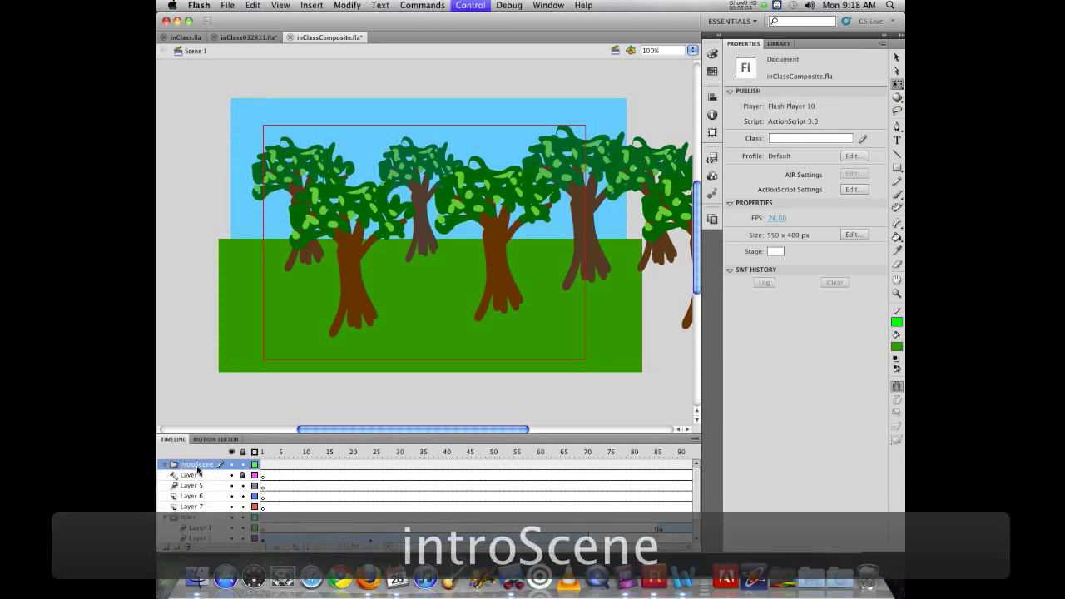
# Move Layers 4, 5, 6 and 7 into the introScene folder, then collapse the introScene and titles folders.
pyautogui.click(193, 507)
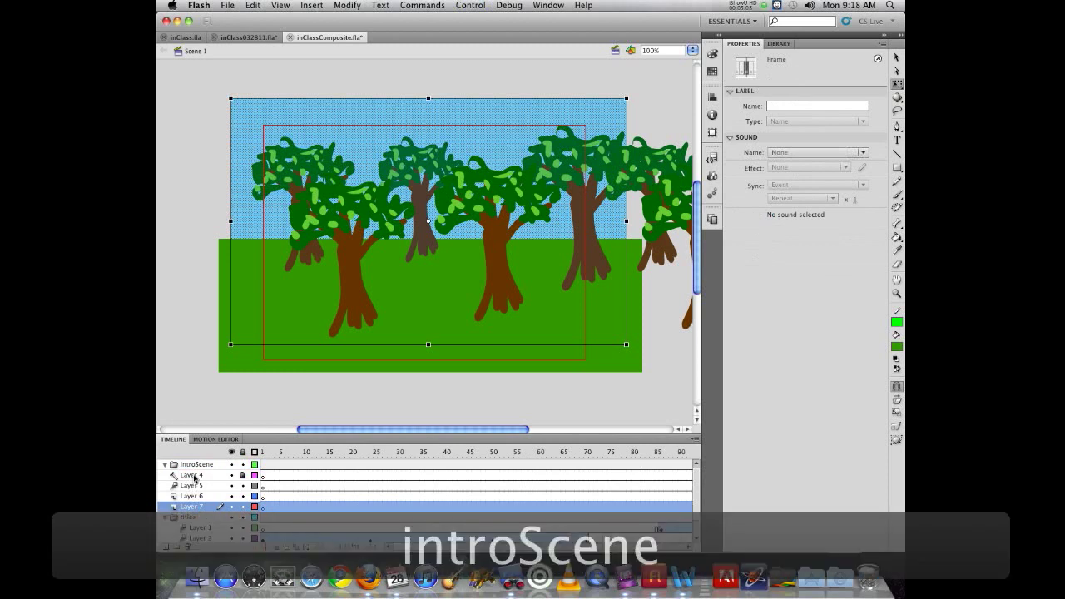
pyautogui.keyDown('shift'); pyautogui.click(196, 476); pyautogui.keyUp('shift')
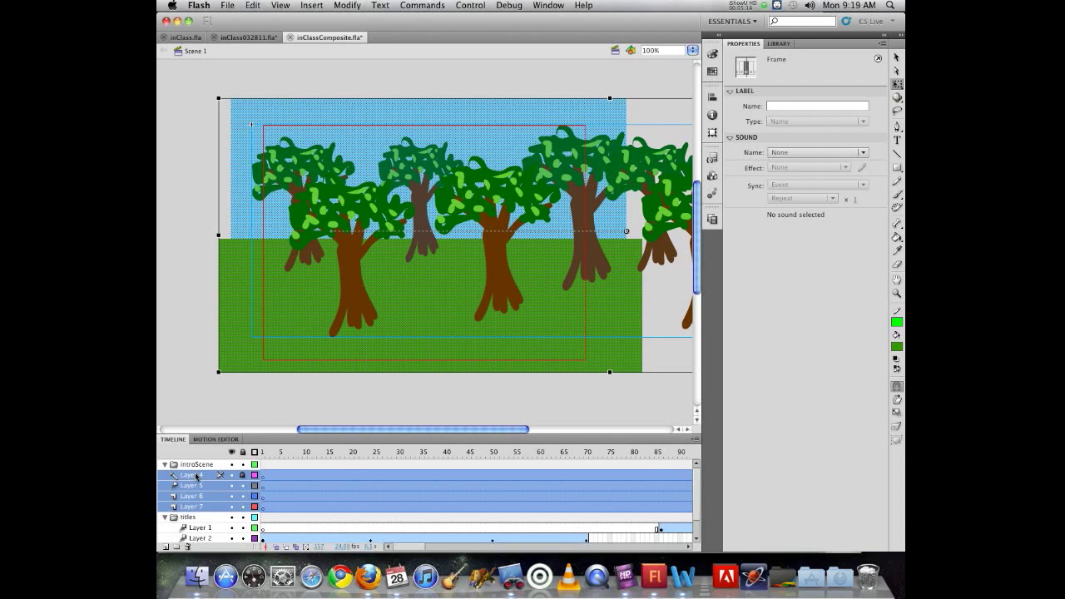
pyautogui.moveTo(196, 476); pyautogui.dragTo(197, 469)
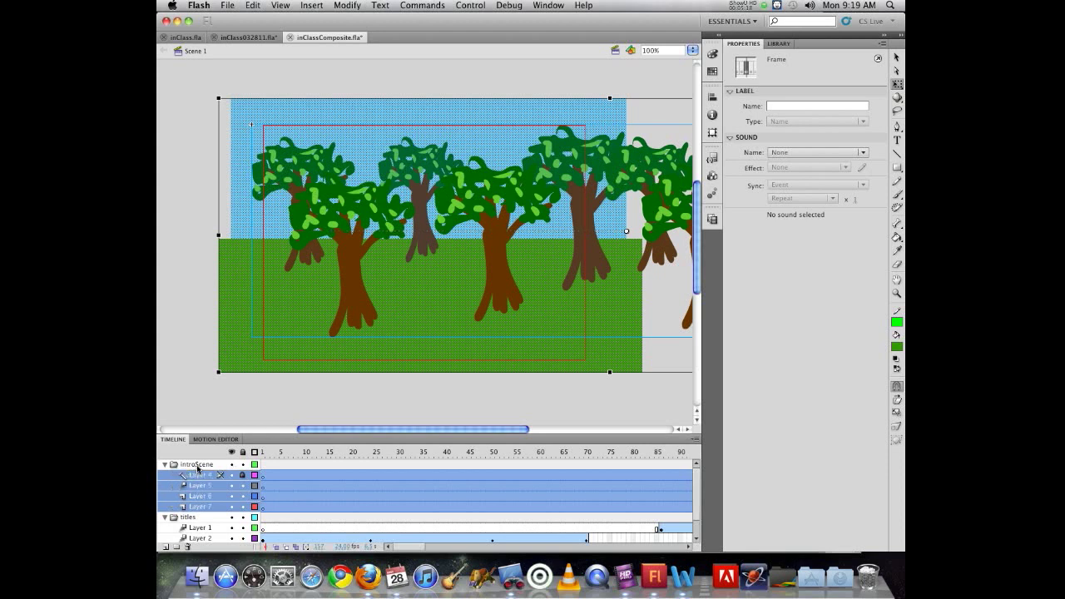
pyautogui.click(164, 465)
pyautogui.click(165, 475)
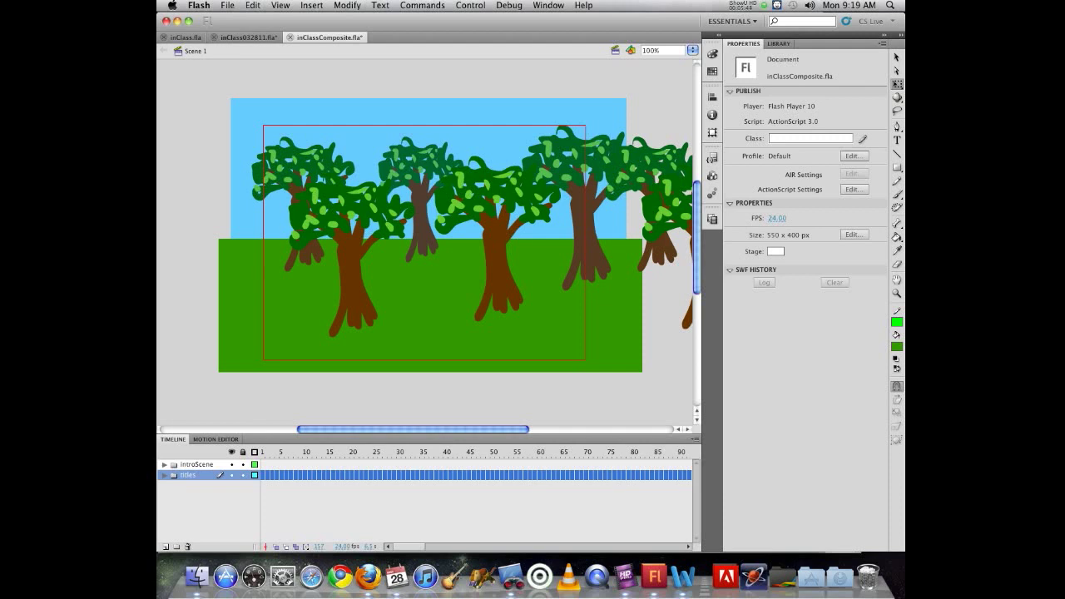
# Add a new layer above the introScene folder and insert a keyframe at frame 232, right after the introScene frames end.
pyautogui.click(166, 464)
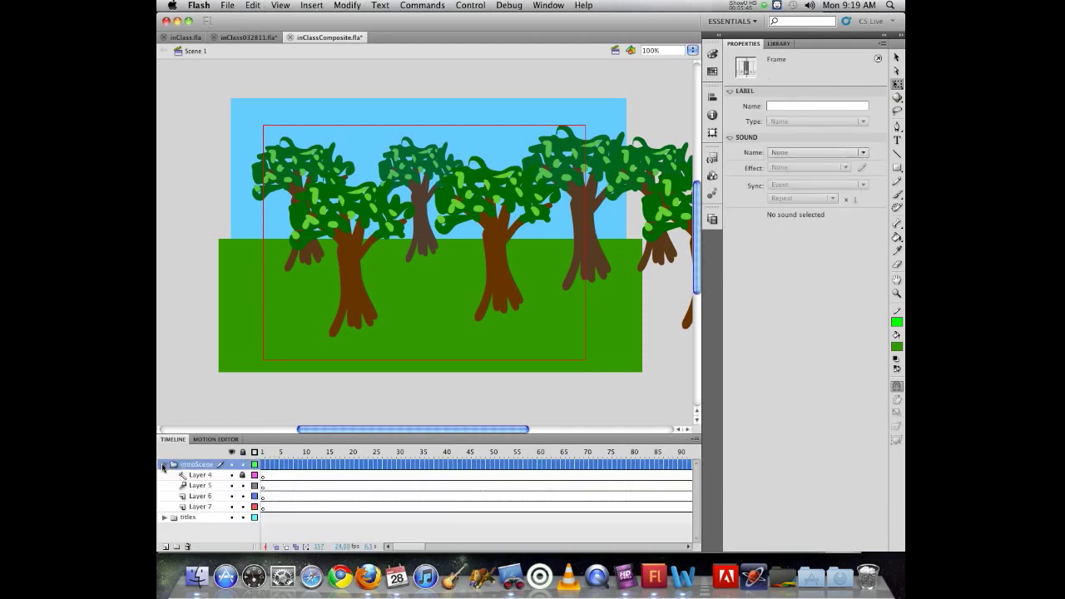
pyautogui.click(273, 487)
pyautogui.hscroll(15, 274, 487)
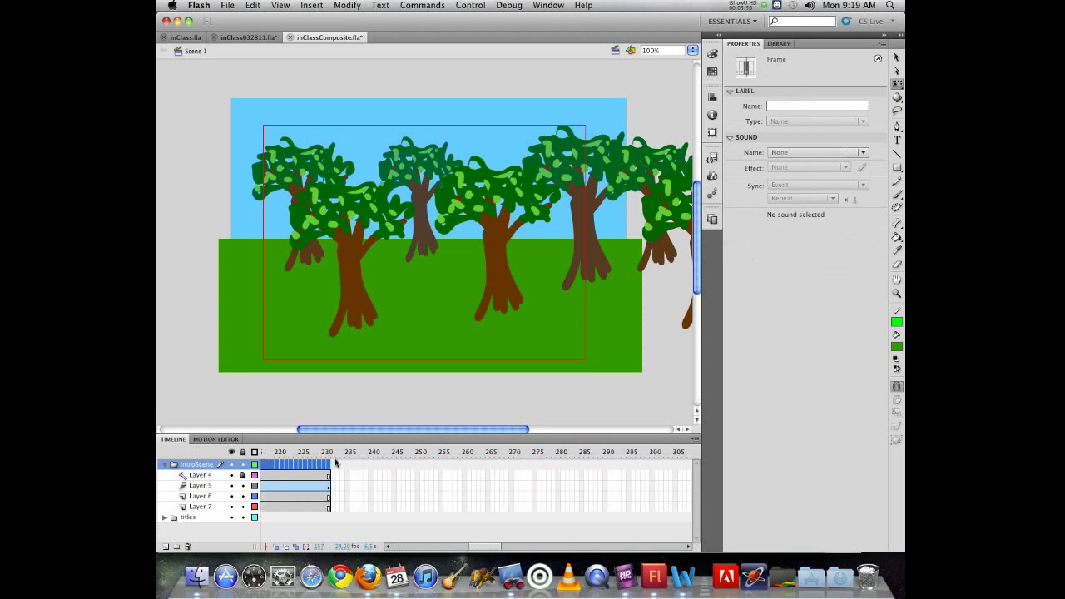
pyautogui.click(165, 547)
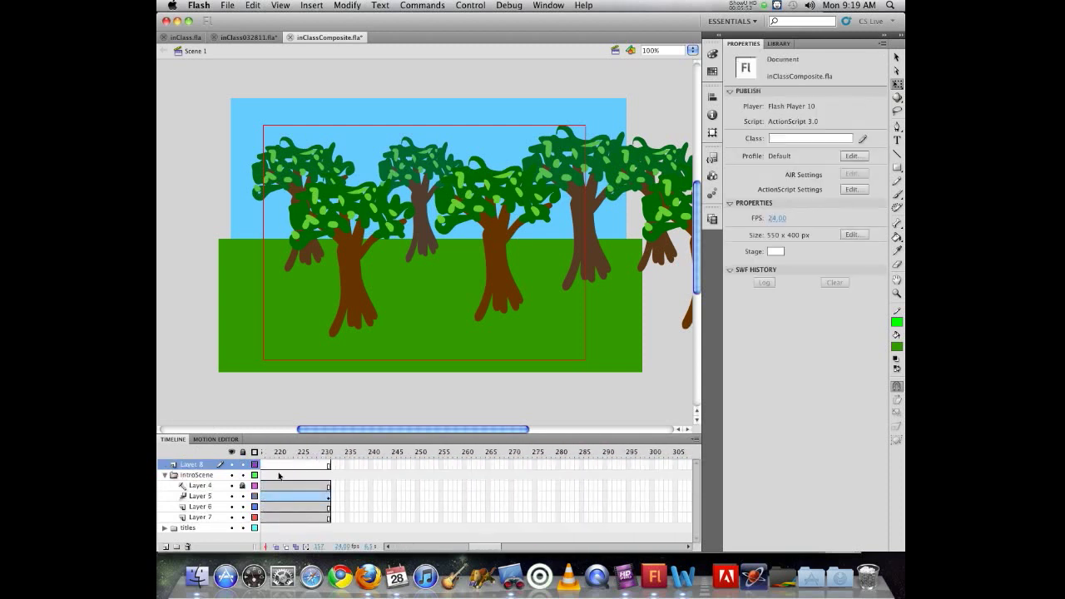
pyautogui.click(331, 466)
pyautogui.press('F6')
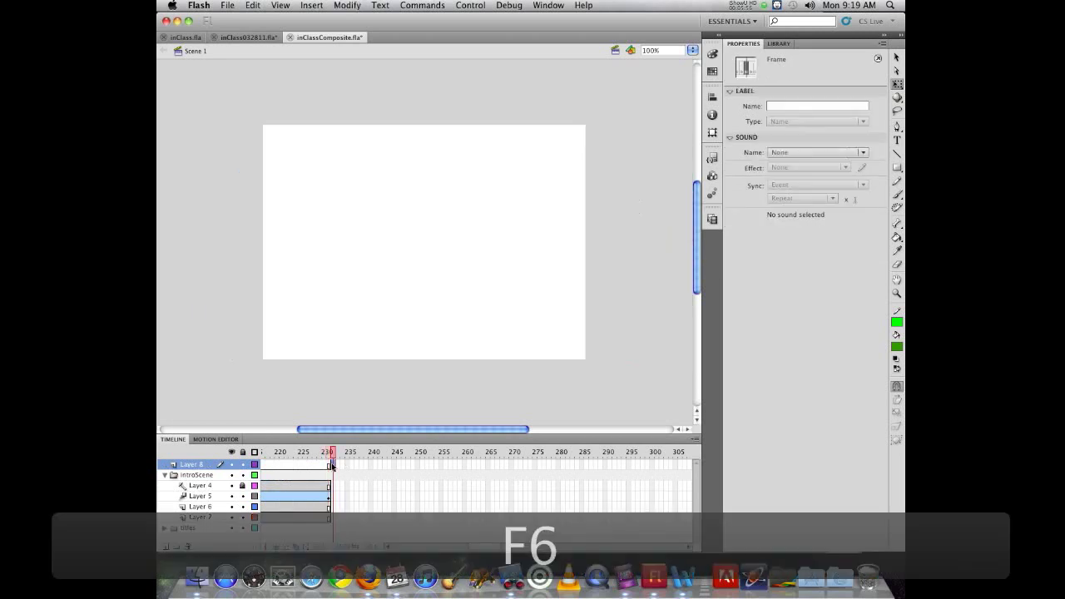
# Open the inside scene in inClass032811.fla and copy all frames of its five layers.
pyautogui.click(248, 37)
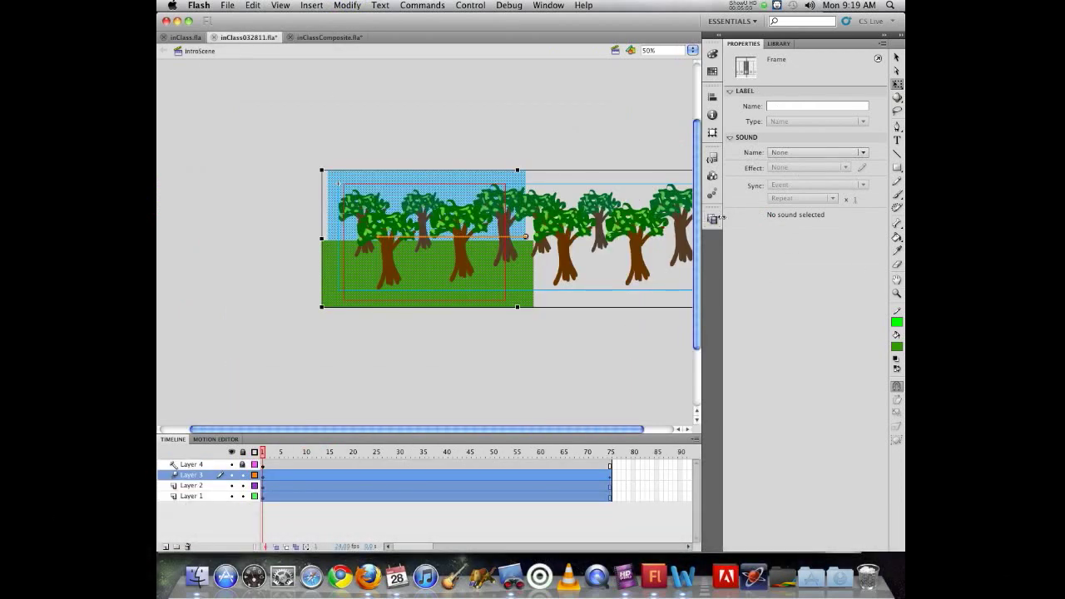
pyautogui.click(713, 218)
pyautogui.click(621, 250)
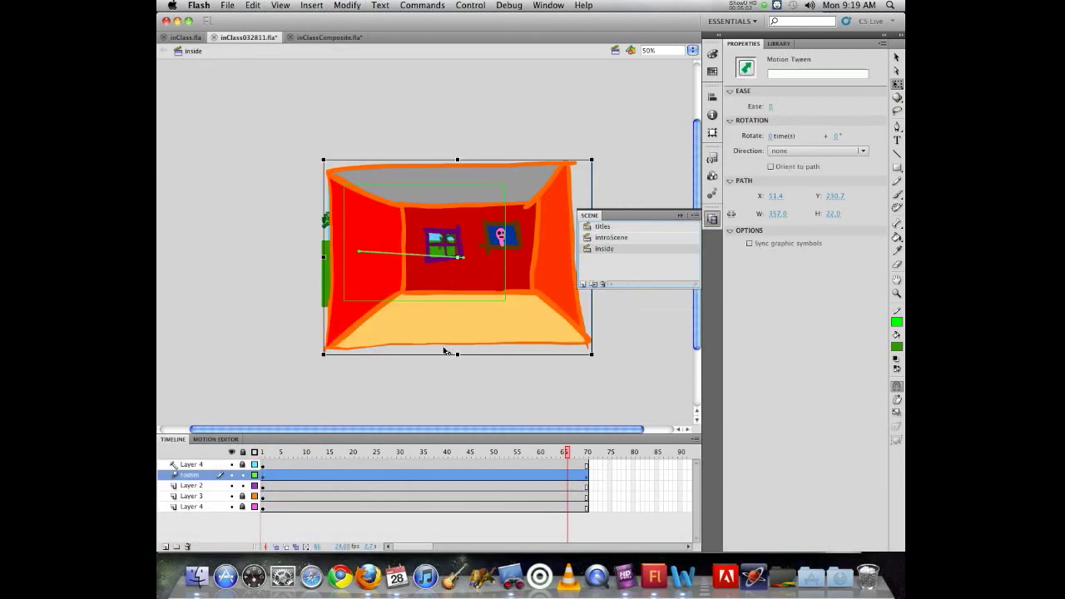
pyautogui.moveTo(587, 510); pyautogui.dragTo(180, 418)
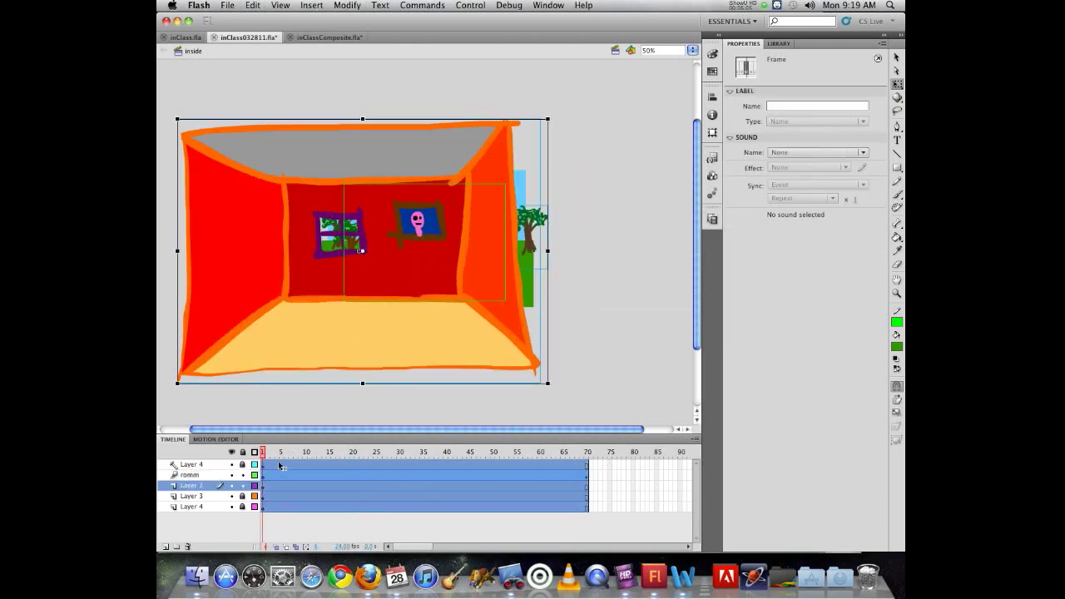
pyautogui.press('alt+super+c')
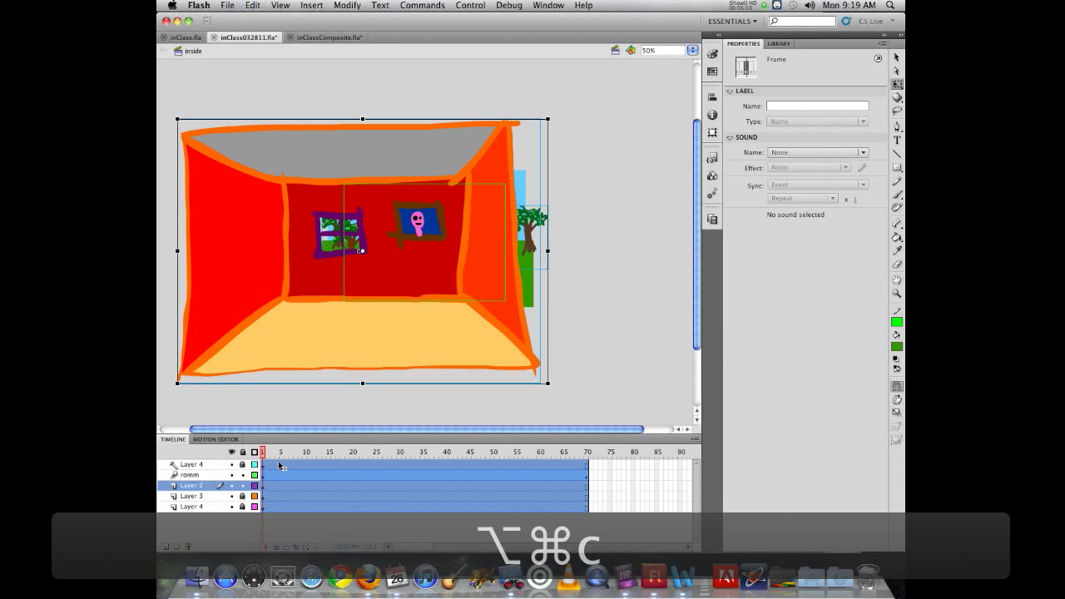
# Paste the copied inside frames at frame 232 of the uppermost layer in inClassComposite.fla.
pyautogui.click(350, 38)
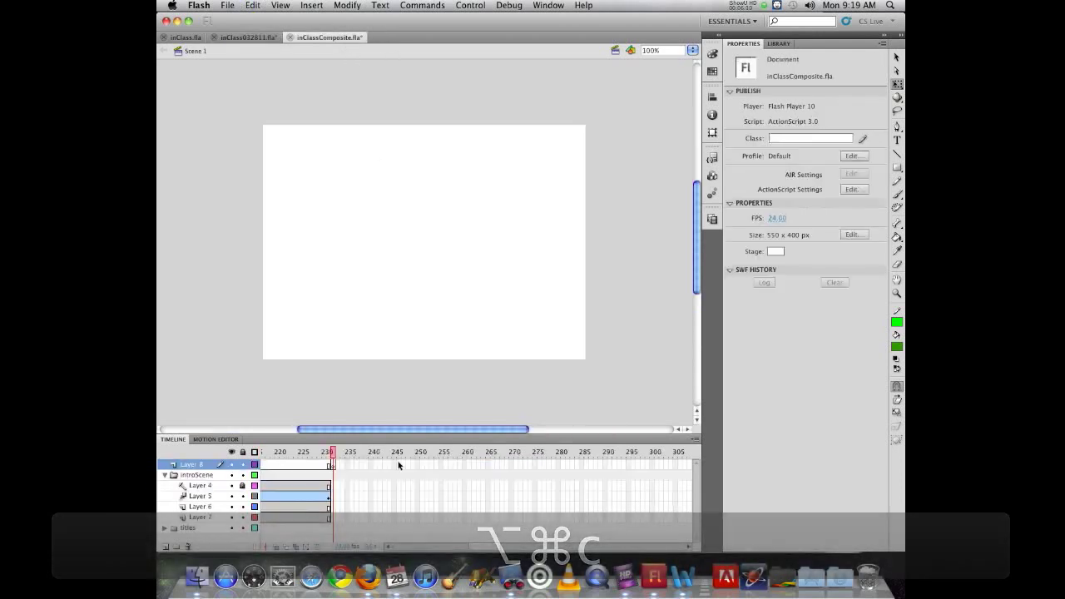
pyautogui.click(331, 465)
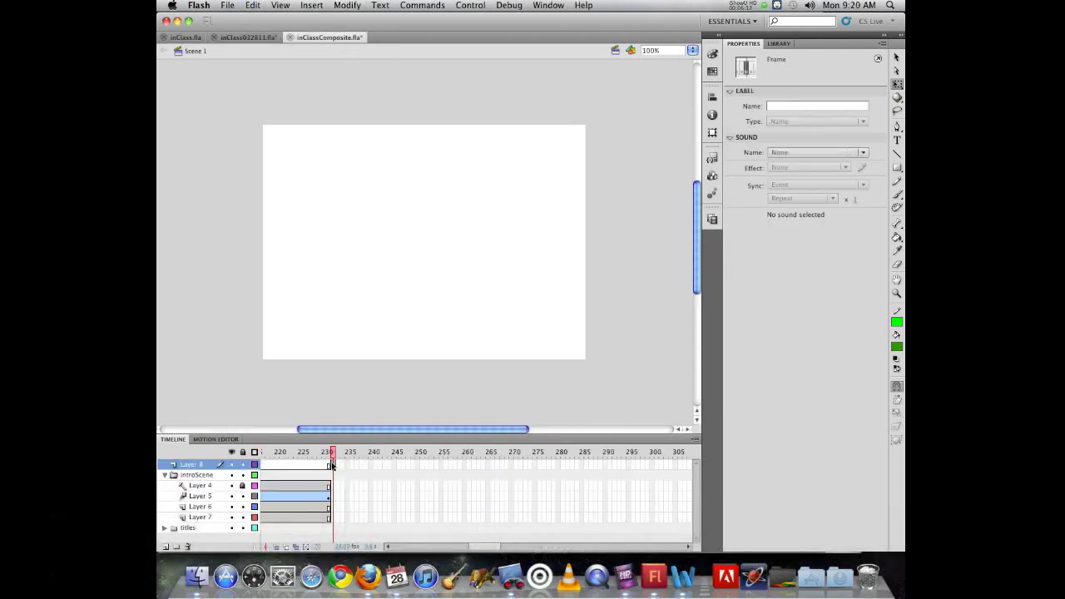
pyautogui.press('alt+super+v')
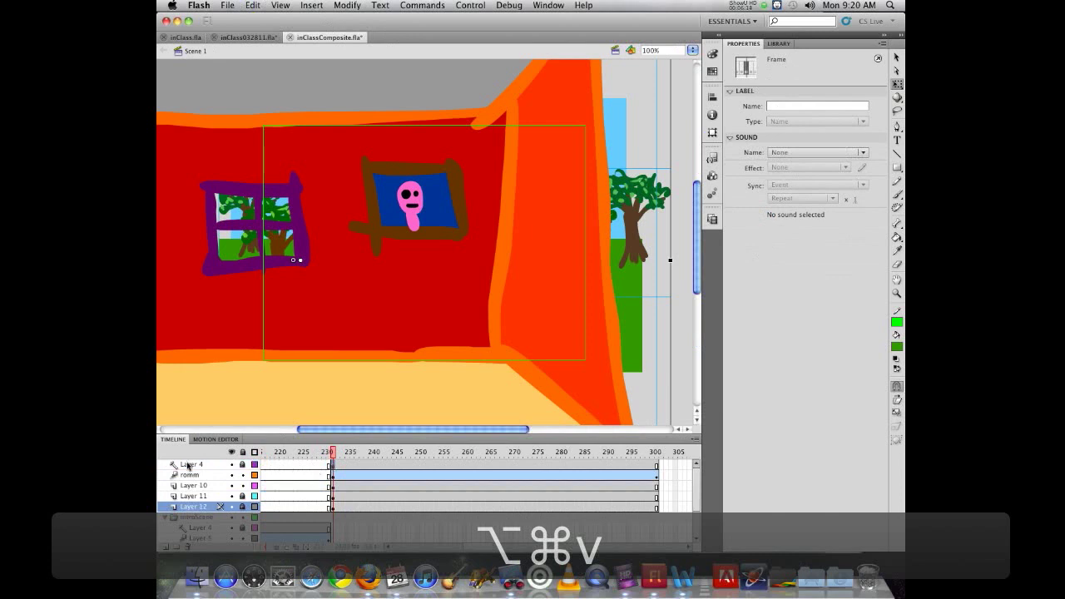
# Create a layer folder above the pasted inside layers and name it interior.
pyautogui.click(174, 547)
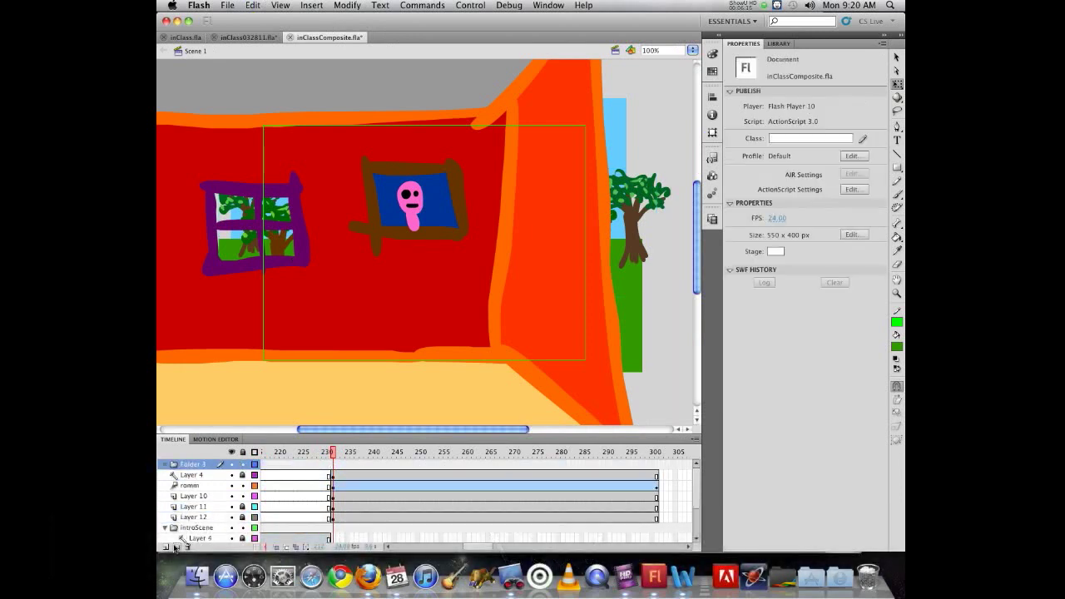
pyautogui.doubleClick(193, 467)
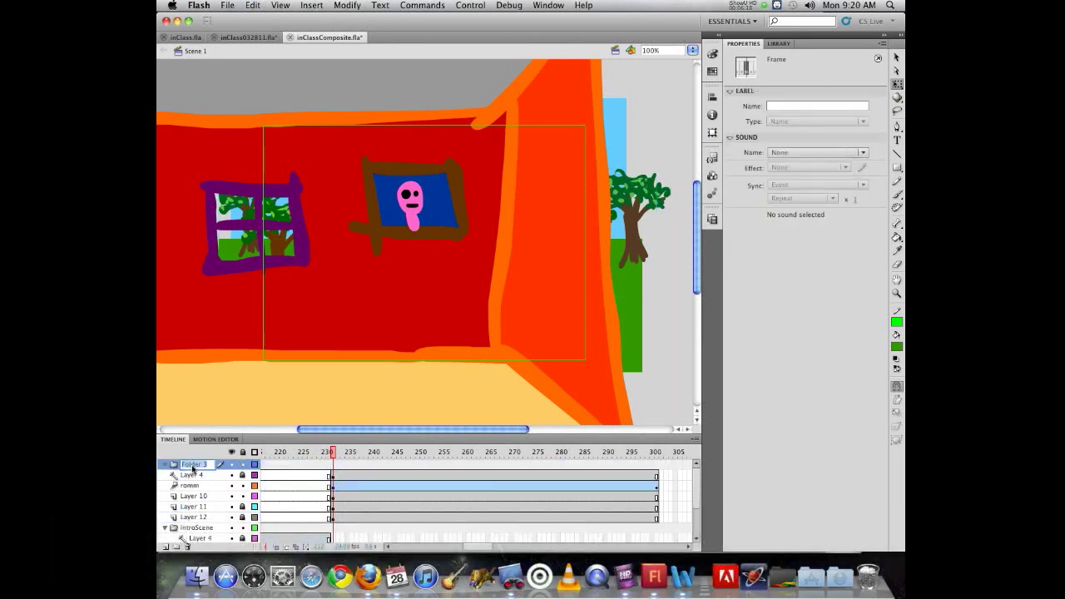
pyautogui.write('interior')
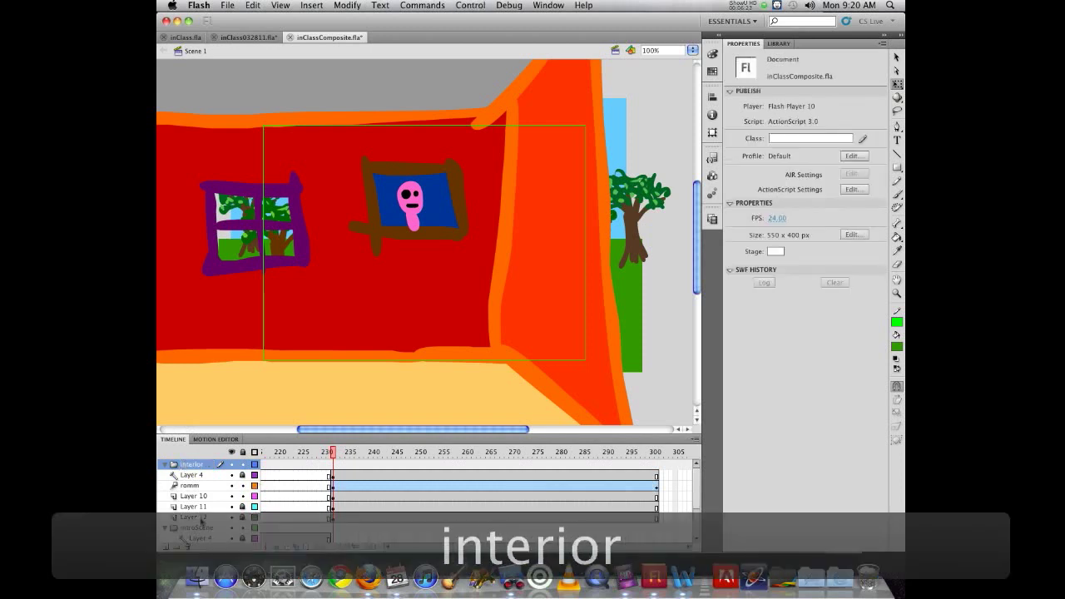
# Move the five pasted layers from Layer 4 to Layer 12 into the interior folder, then collapse the interior and introScene folders.
pyautogui.click(200, 519)
pyautogui.keyDown('shift'); pyautogui.click(190, 477); pyautogui.keyUp('shift')
pyautogui.moveTo(188, 477); pyautogui.dragTo(171, 467)
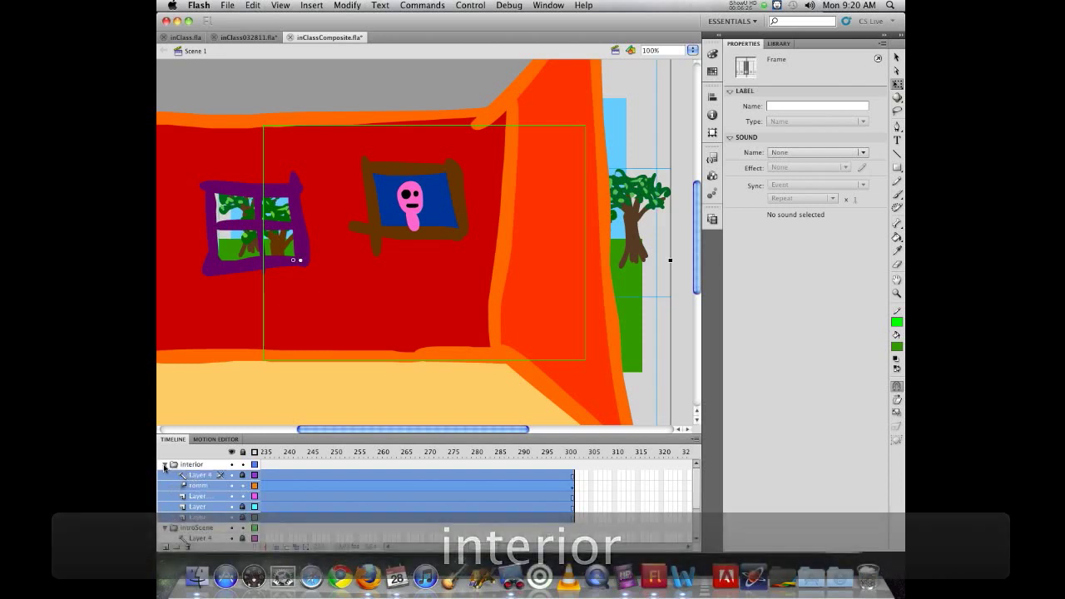
pyautogui.click(165, 465)
pyautogui.click(165, 475)
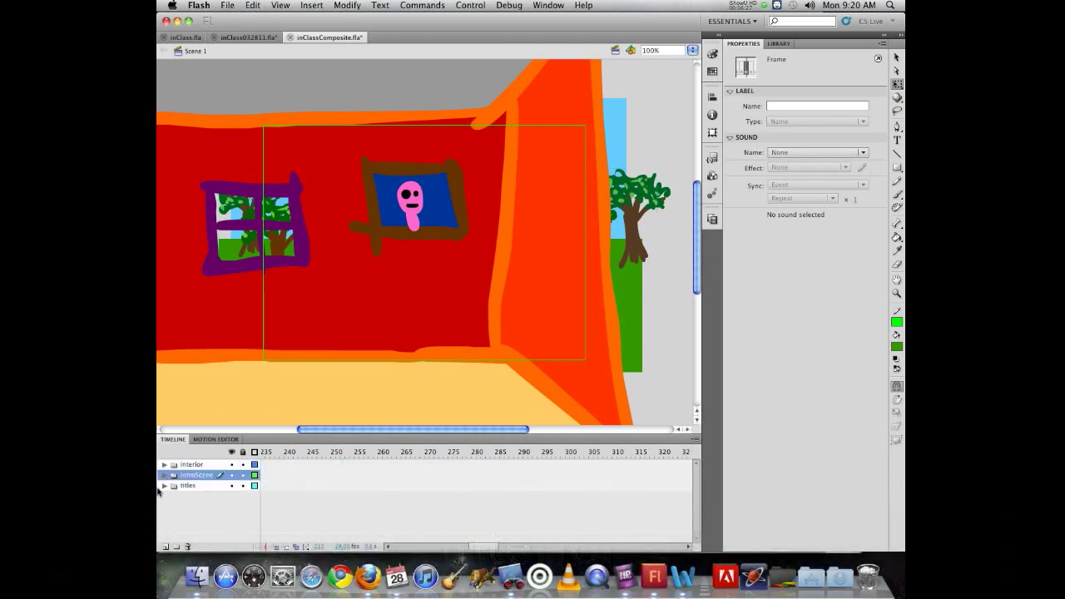
pyautogui.click(217, 508)
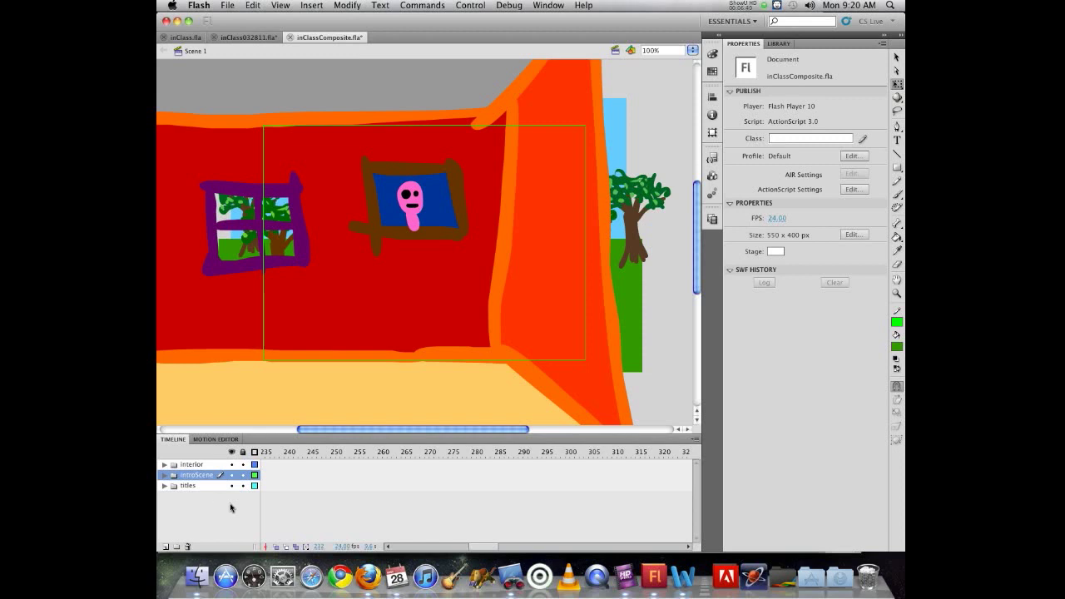
# Expand the interior folder to examine where its frames start on the timeline, collapse it, and return to the timeline's beginning.
pyautogui.click(167, 468)
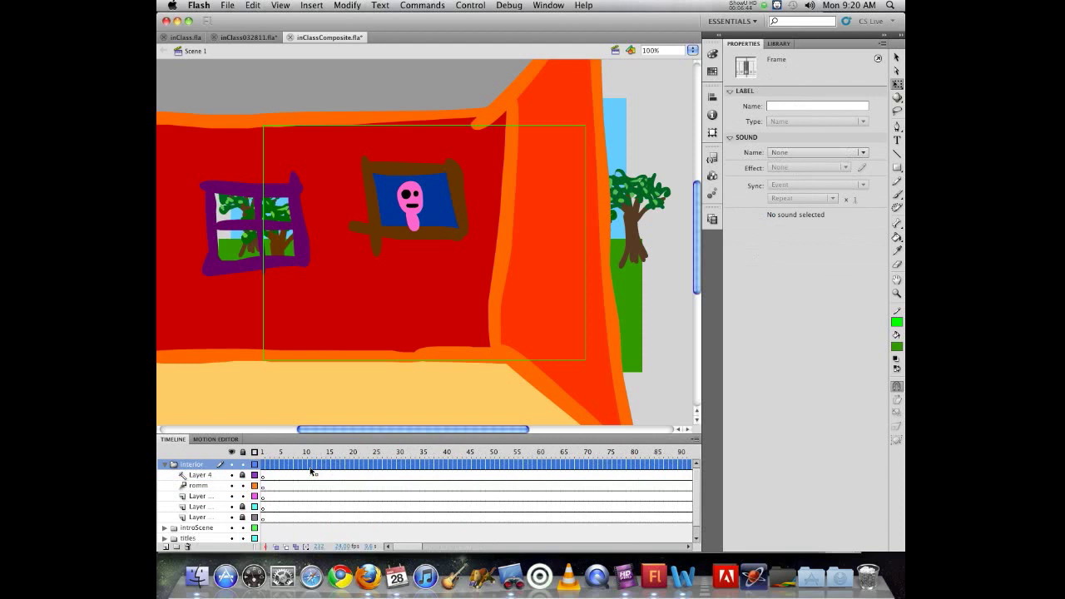
pyautogui.hscroll(10, 311, 472)
pyautogui.hscroll(-3, 311, 472)
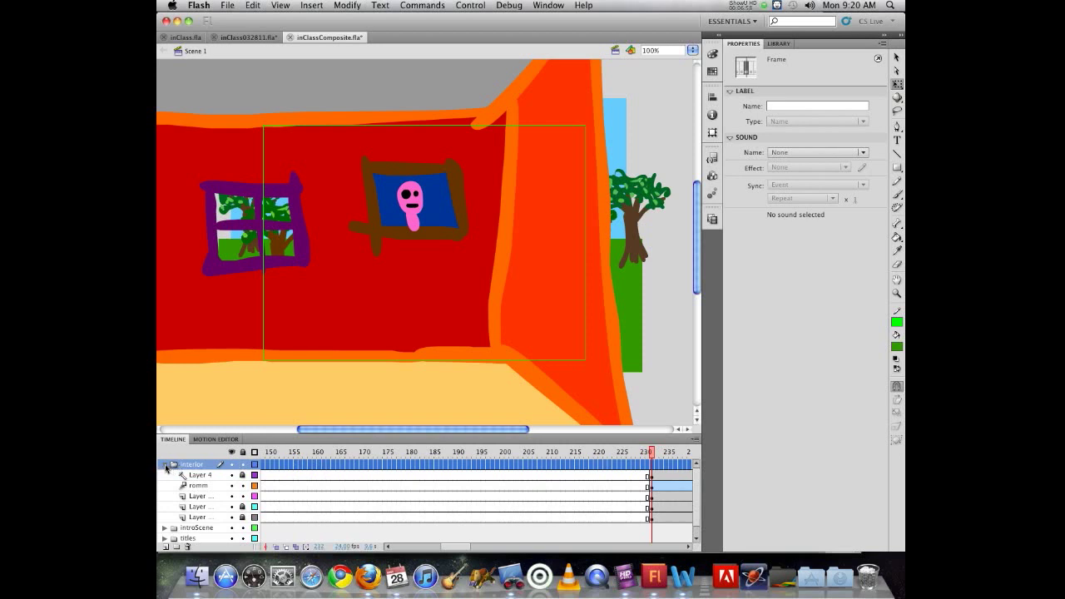
pyautogui.click(166, 464)
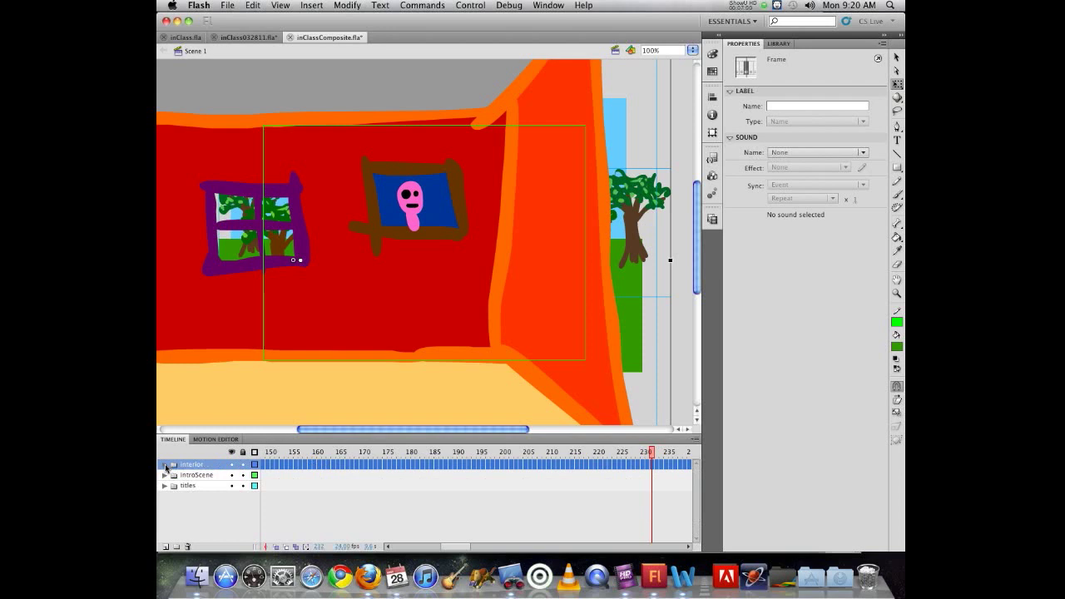
pyautogui.click(342, 486)
pyautogui.hscroll(-10, 329, 483)
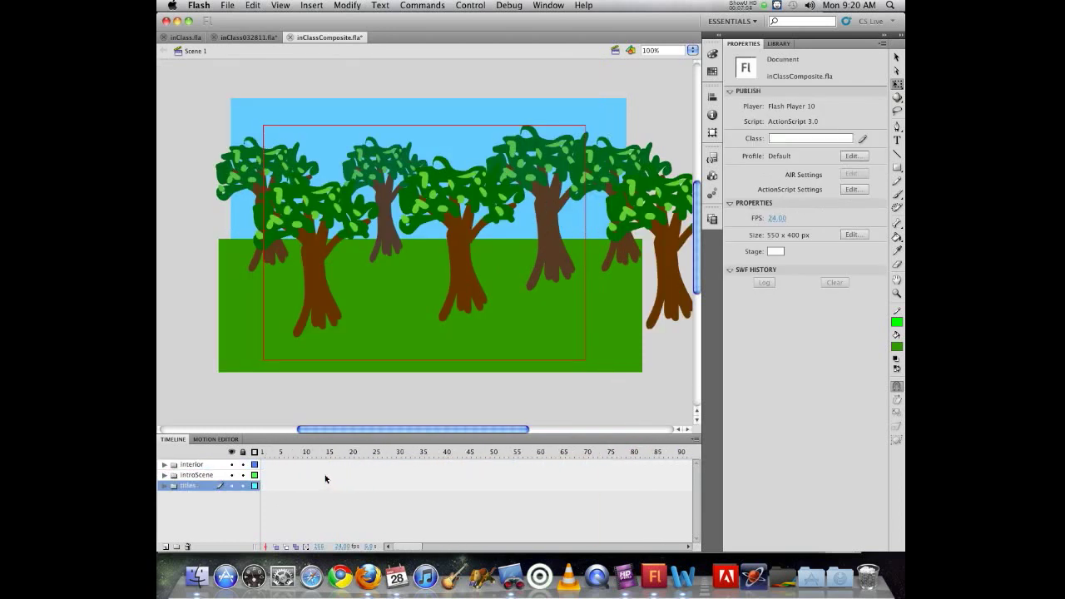